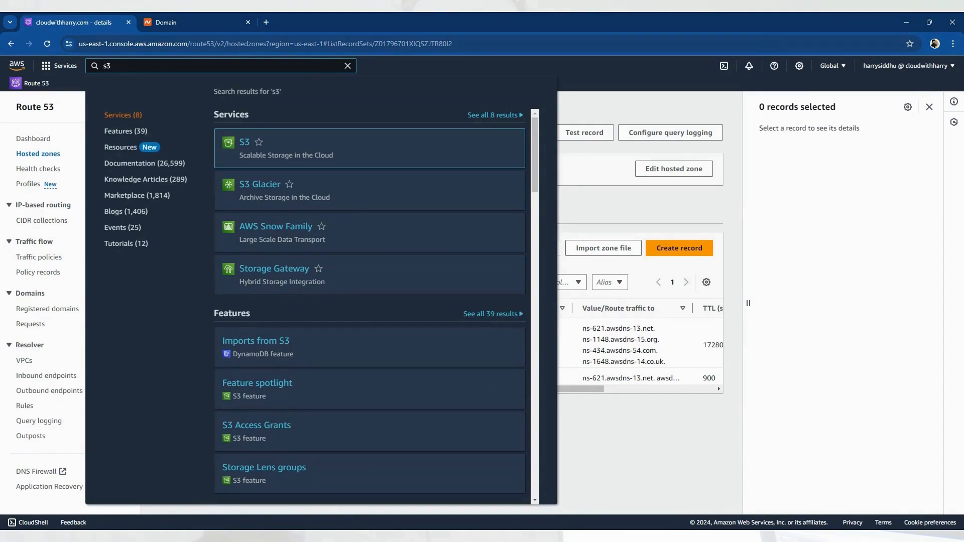
# Add the S3 service to the console favourites and open its bucket list.
pyautogui.moveTo(248, 139)
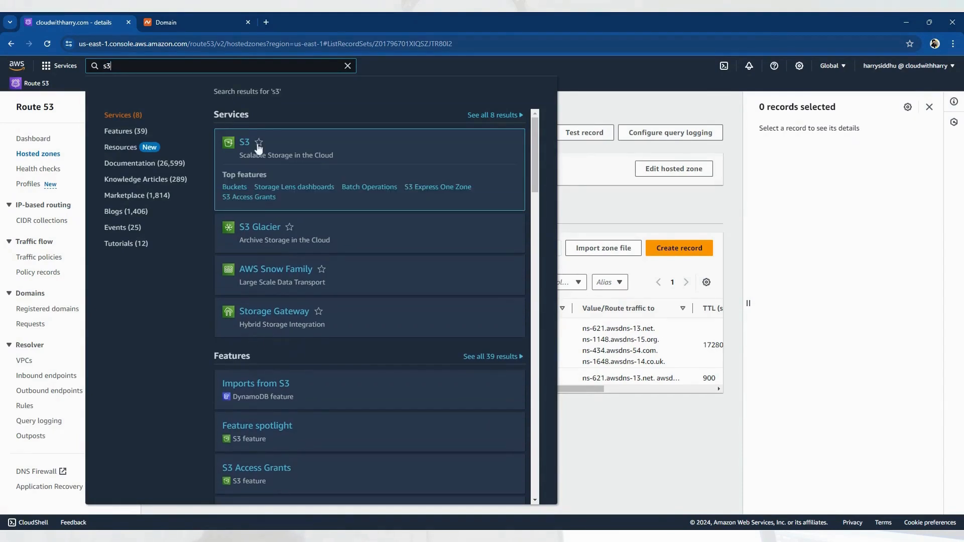
pyautogui.click(259, 144)
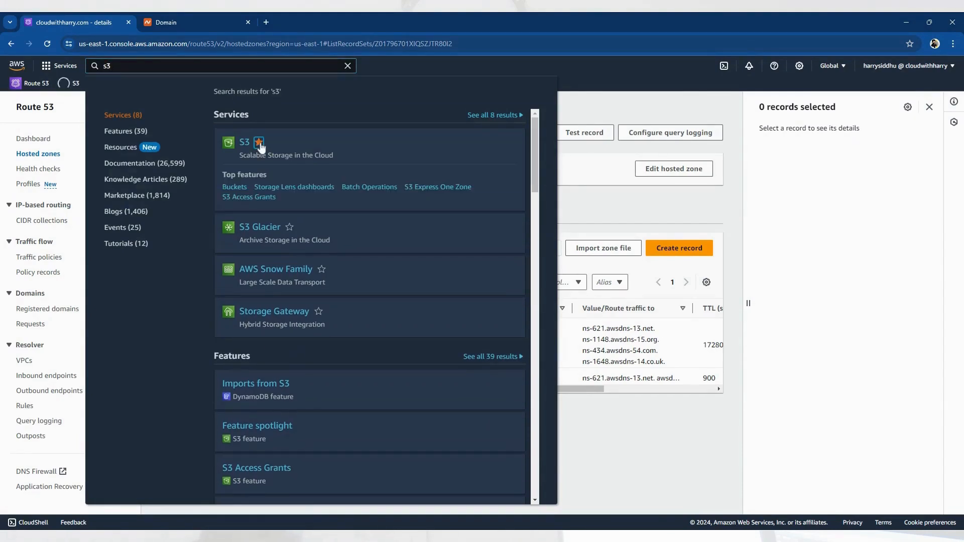
pyautogui.click(76, 94)
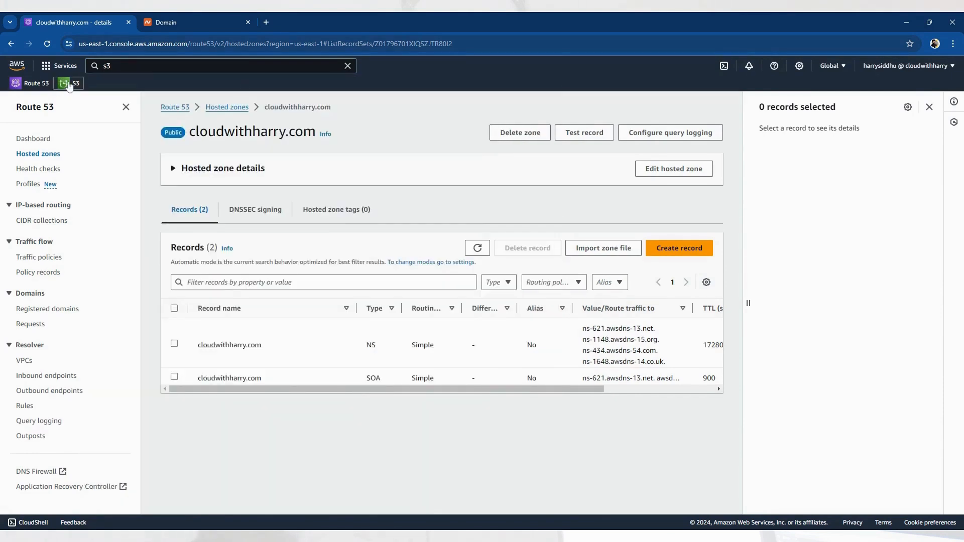
pyautogui.click(69, 84)
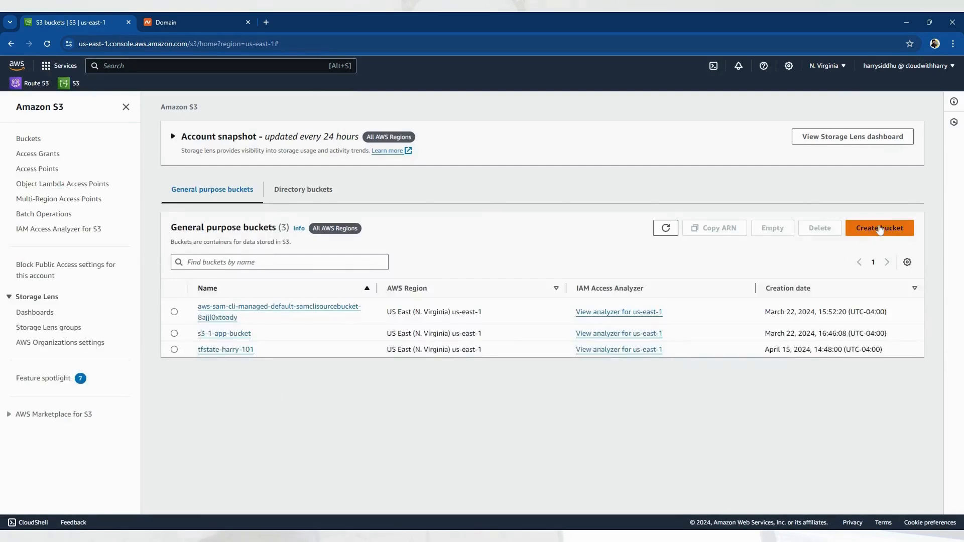
# Start a new general purpose S3 bucket in us-east-1 and name it cloudwithharry.com.
pyautogui.click(879, 229)
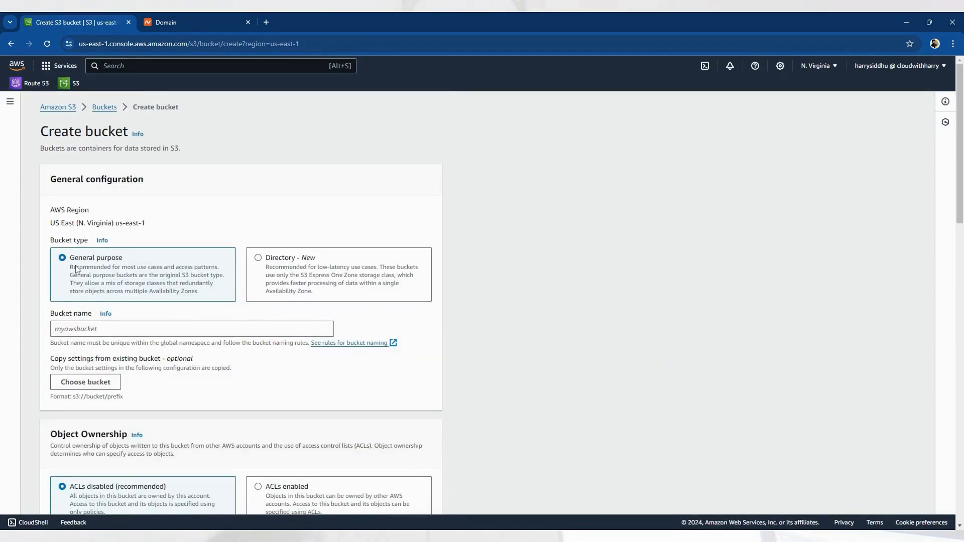
pyautogui.scroll(-1, 79, 198)
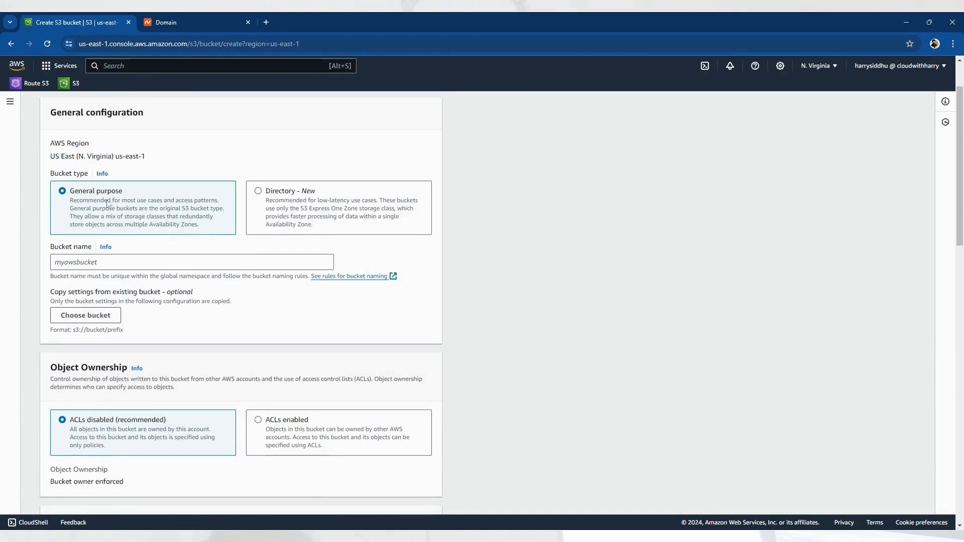
pyautogui.click(119, 262)
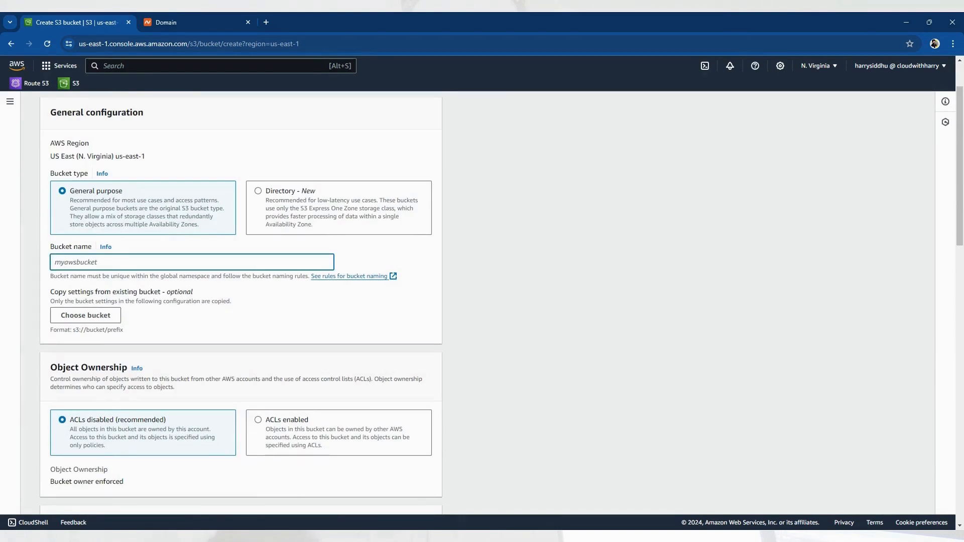
pyautogui.write('cloudwithharry.co')
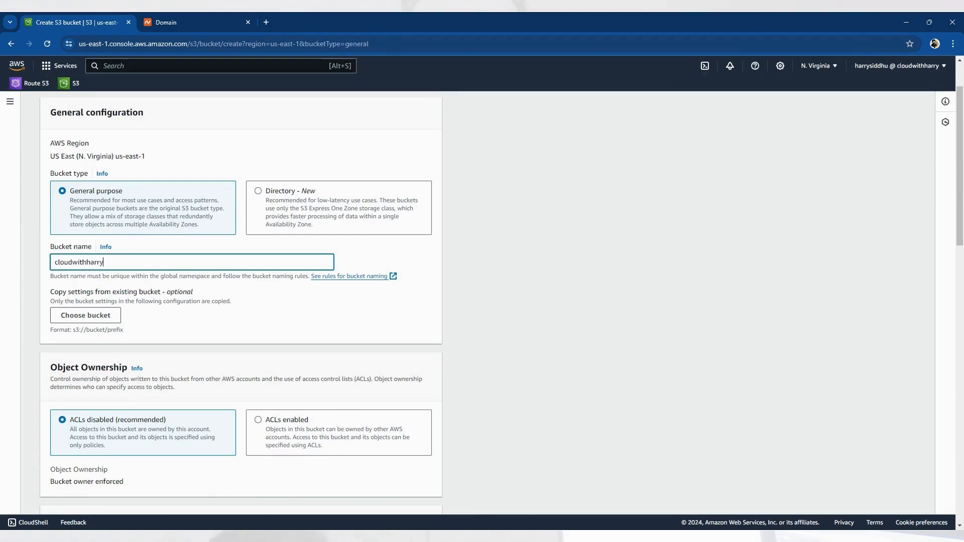
pyautogui.click(177, 307)
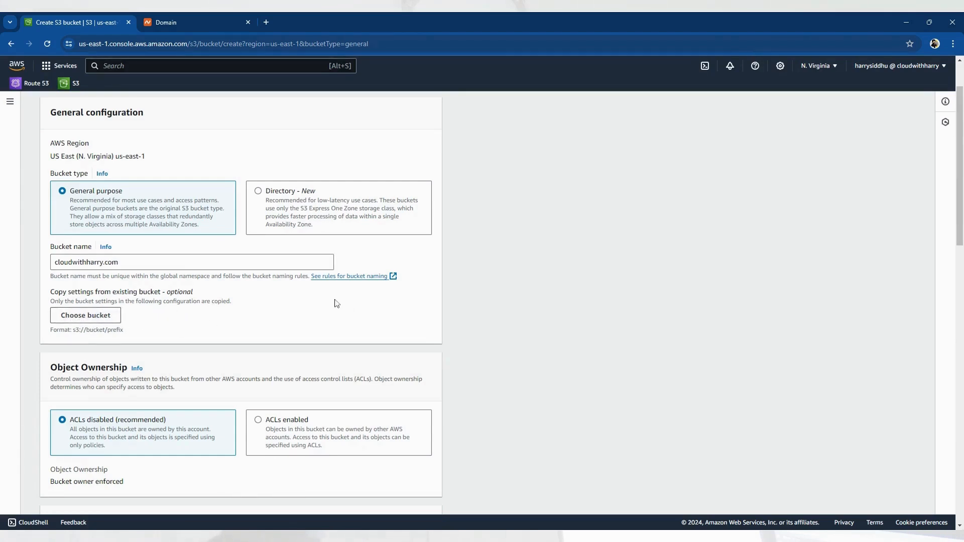
# Review the ownership, public access, versioning and encryption settings, keep the defaults and create the root domain bucket.
pyautogui.scroll(-4, 337, 303)
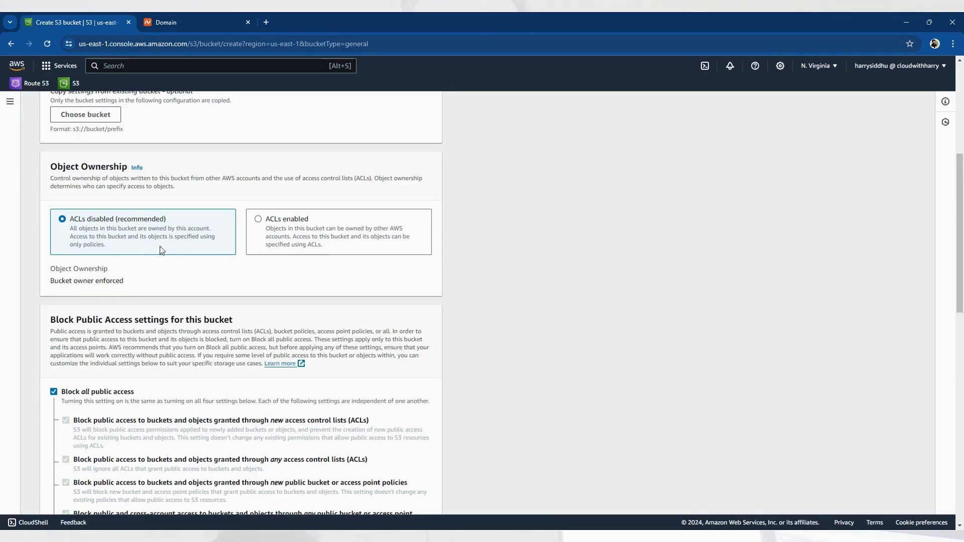
pyautogui.scroll(-1, 161, 250)
pyautogui.scroll(-1, 161, 250)
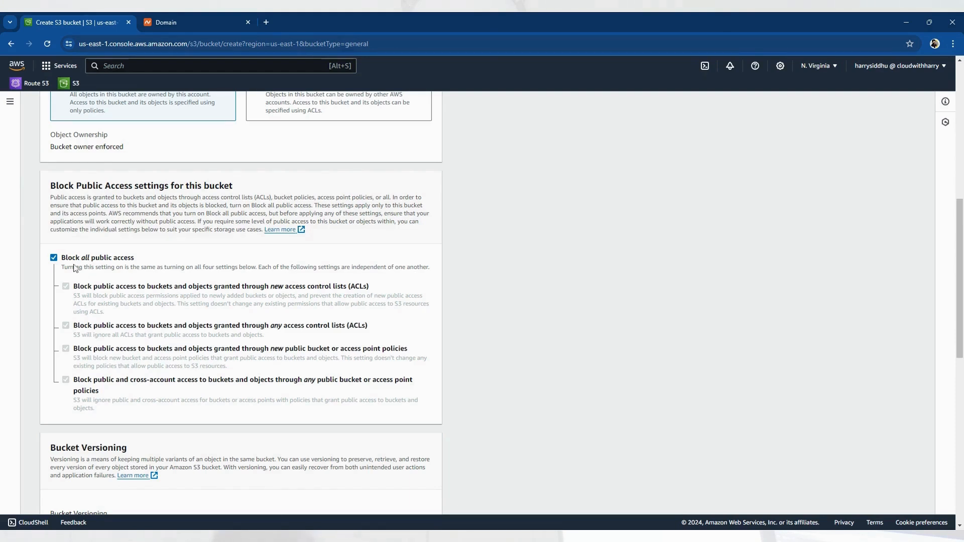
pyautogui.scroll(-4, 146, 289)
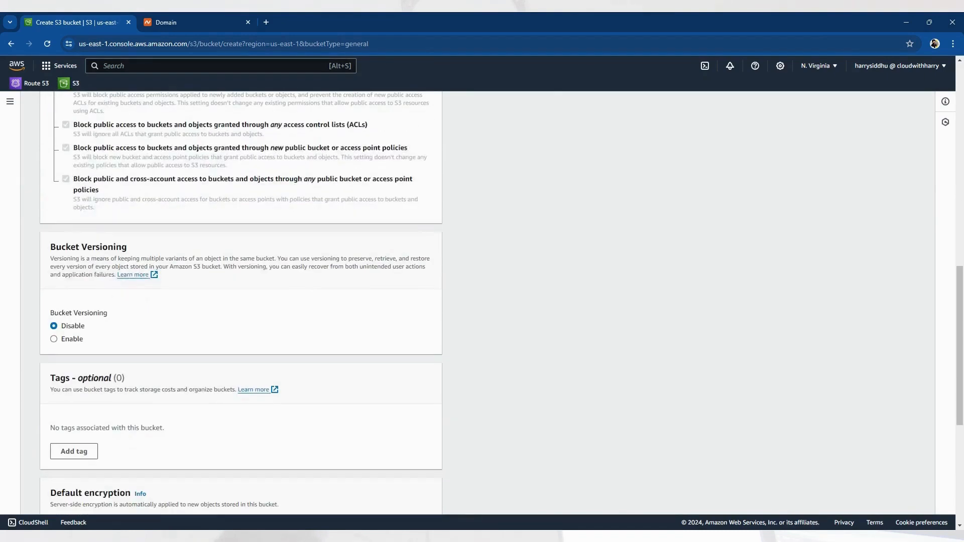
pyautogui.scroll(-4, 119, 327)
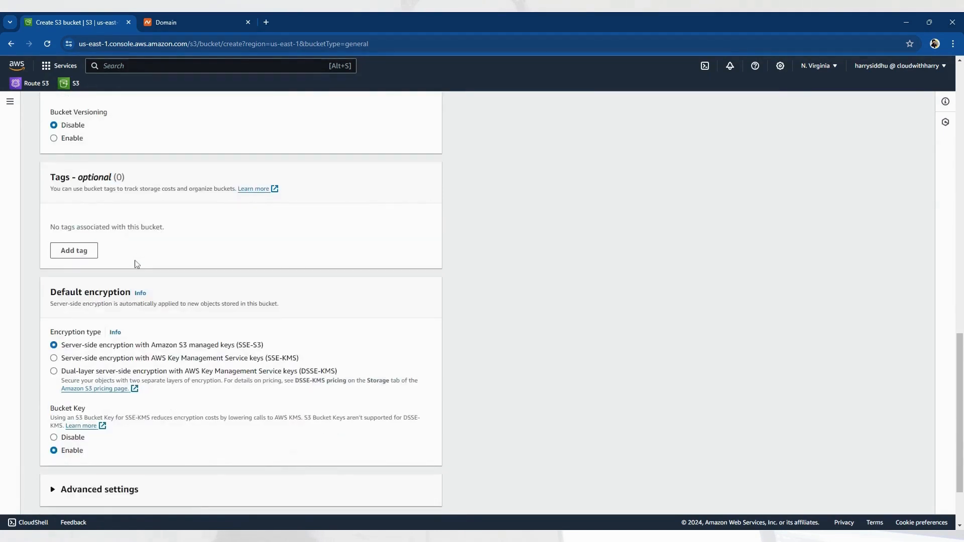
pyautogui.scroll(-1, 173, 291)
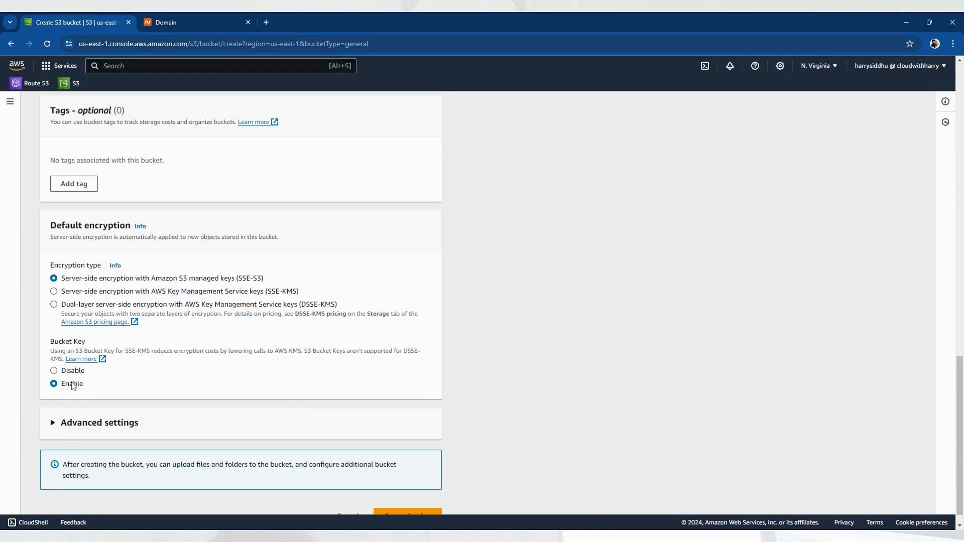
pyautogui.scroll(-1, 254, 327)
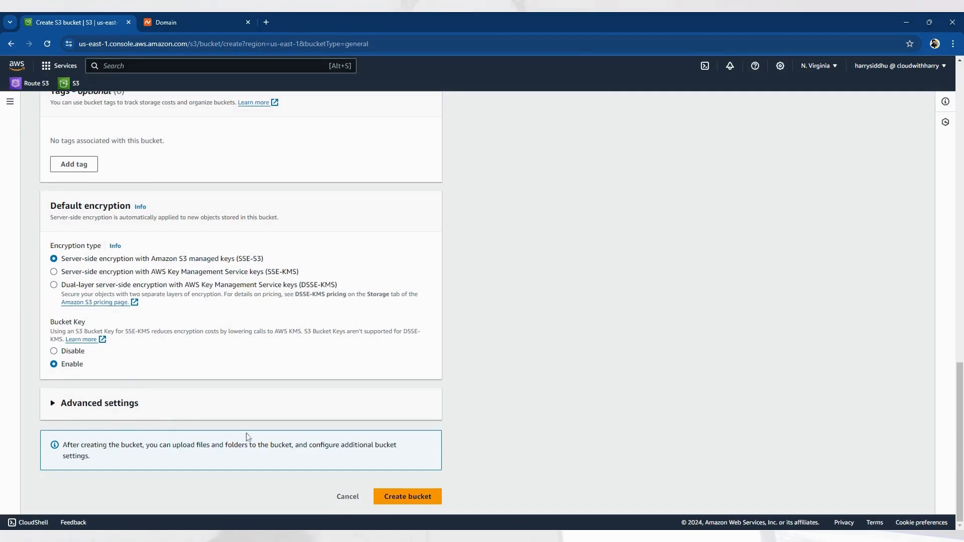
pyautogui.click(422, 504)
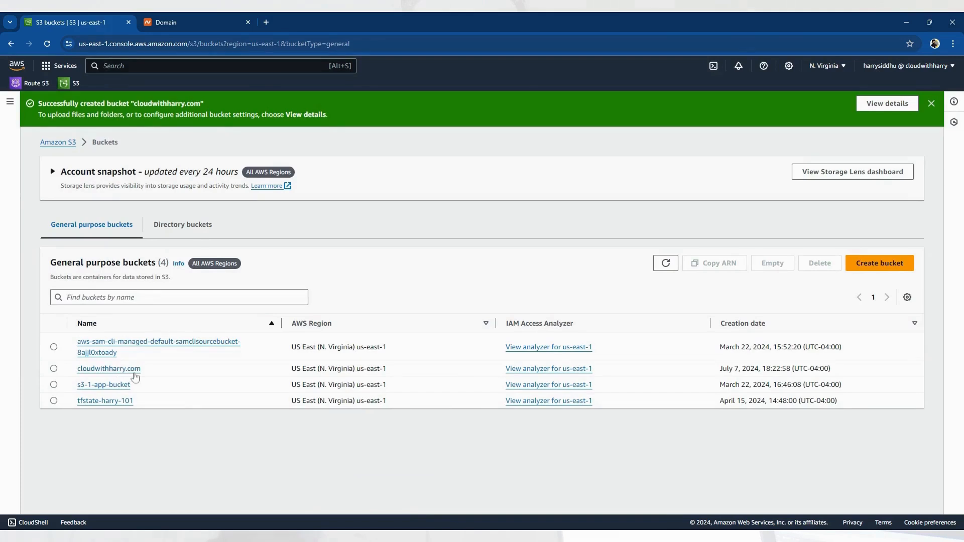
pyautogui.click(879, 263)
pyautogui.click(120, 327)
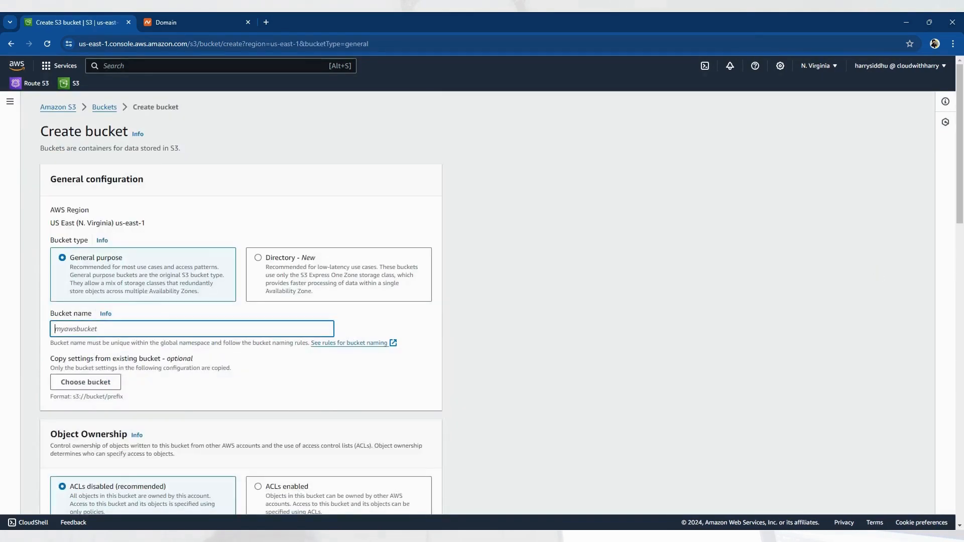
pyautogui.write('www.')
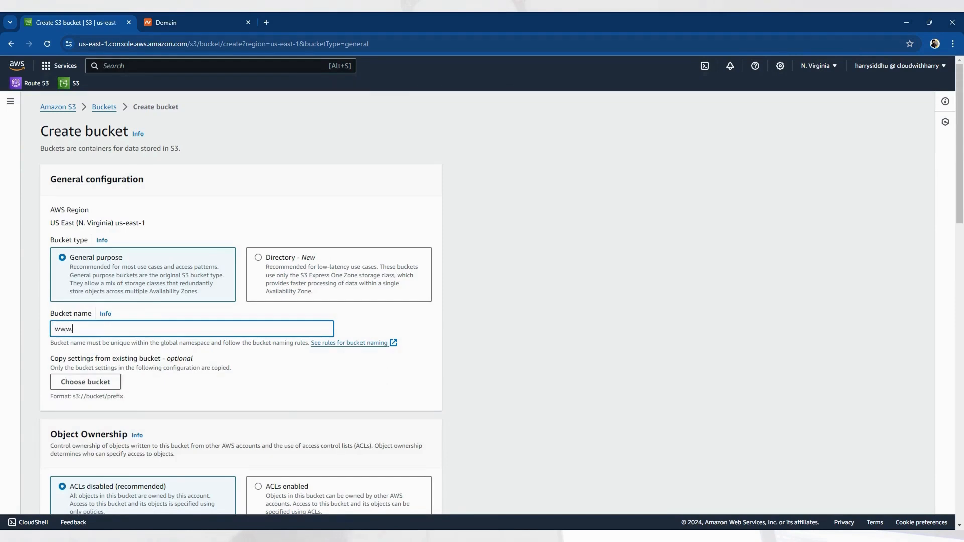
pyautogui.write('cloudwithharry.com')
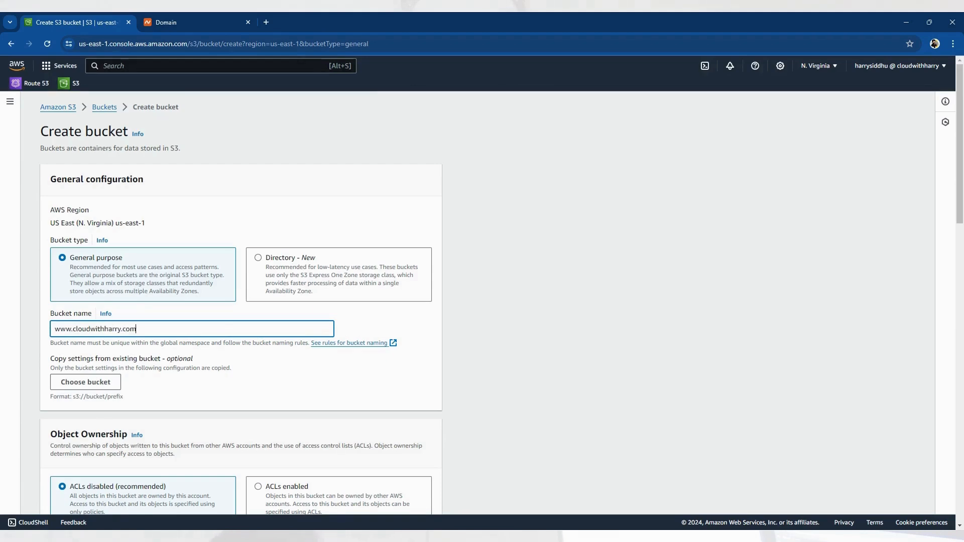
pyautogui.scroll(-1, 326, 328)
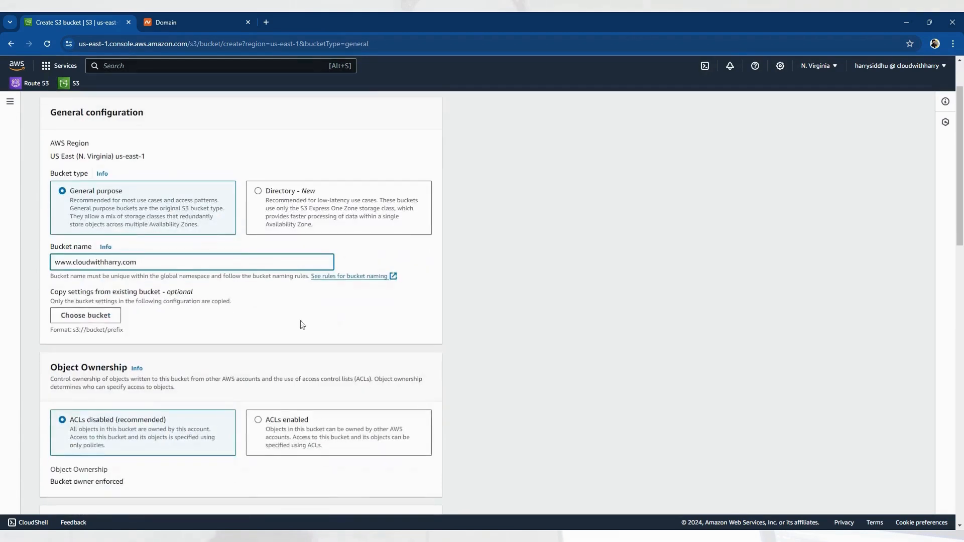
pyautogui.scroll(-1, 151, 271)
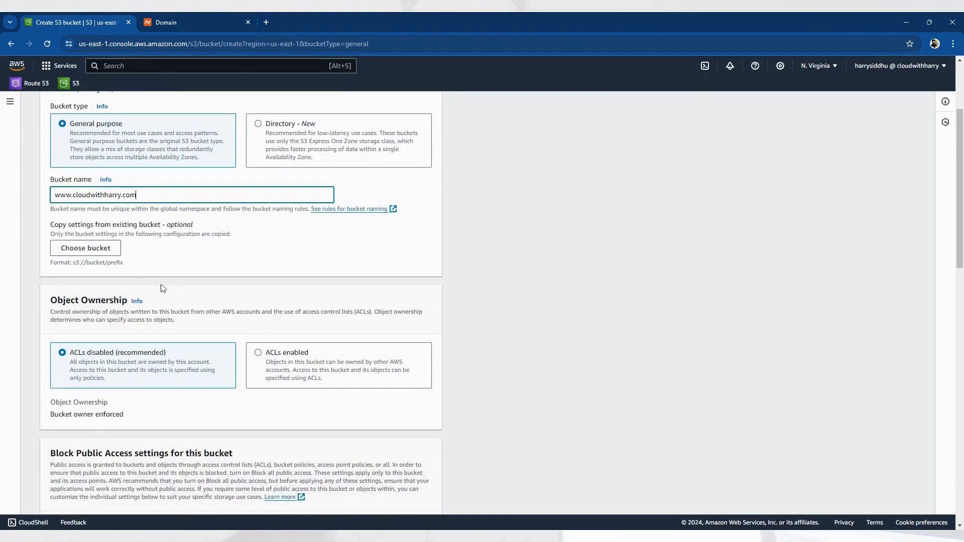
pyautogui.scroll(-1, 163, 287)
pyautogui.scroll(-3, 108, 273)
pyautogui.scroll(-3, 110, 274)
pyautogui.scroll(-4, 110, 275)
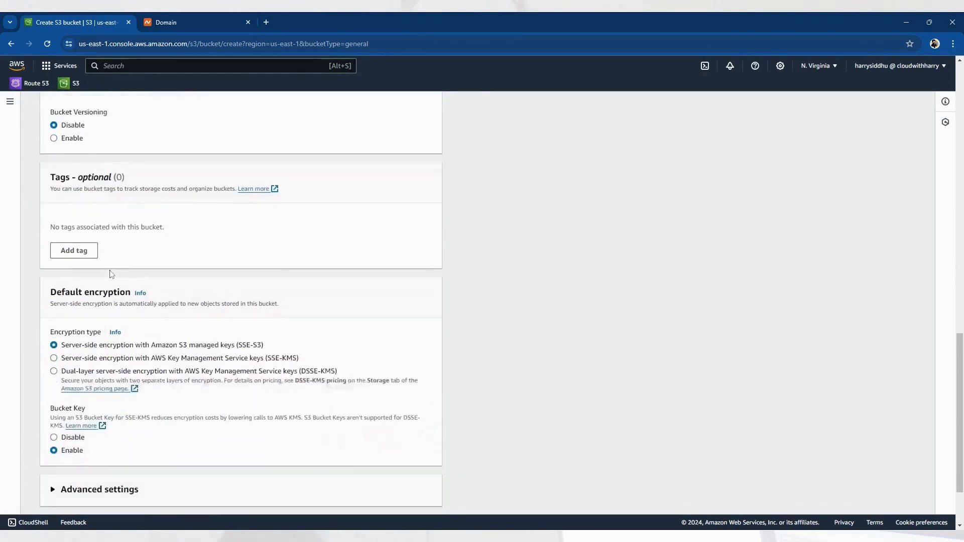
pyautogui.click(408, 497)
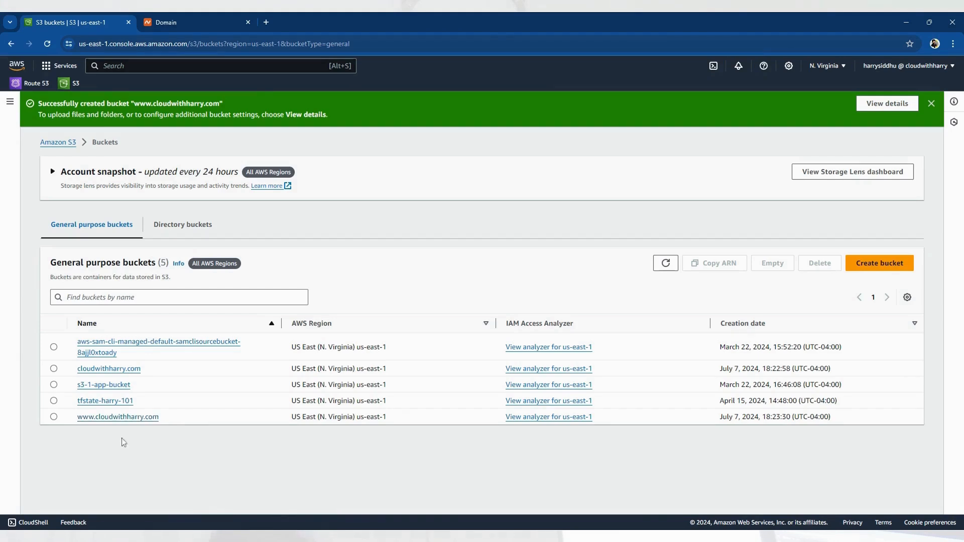
pyautogui.click(135, 417)
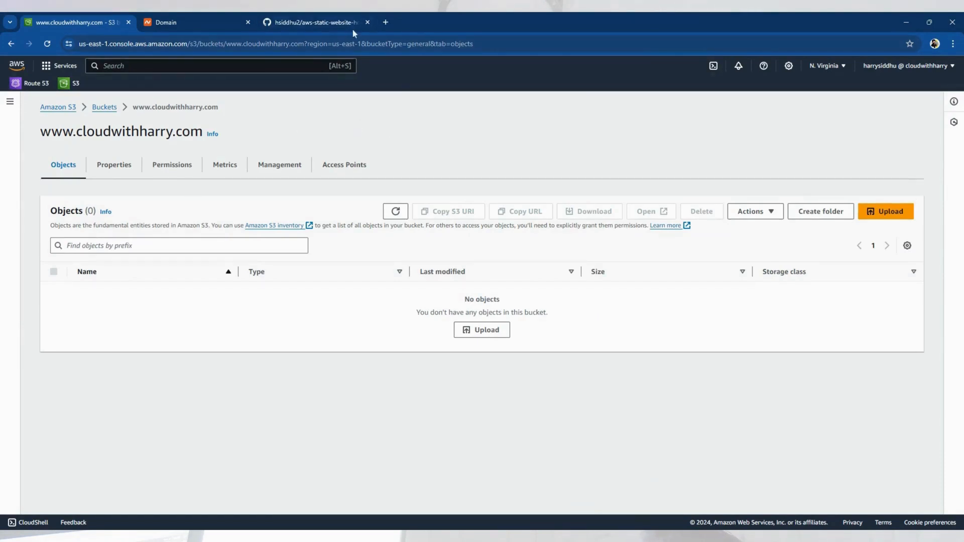
# Switch to the aws-static-website-hosting repository on GitHub and look through its README.
pyautogui.click(334, 23)
pyautogui.click(136, 44)
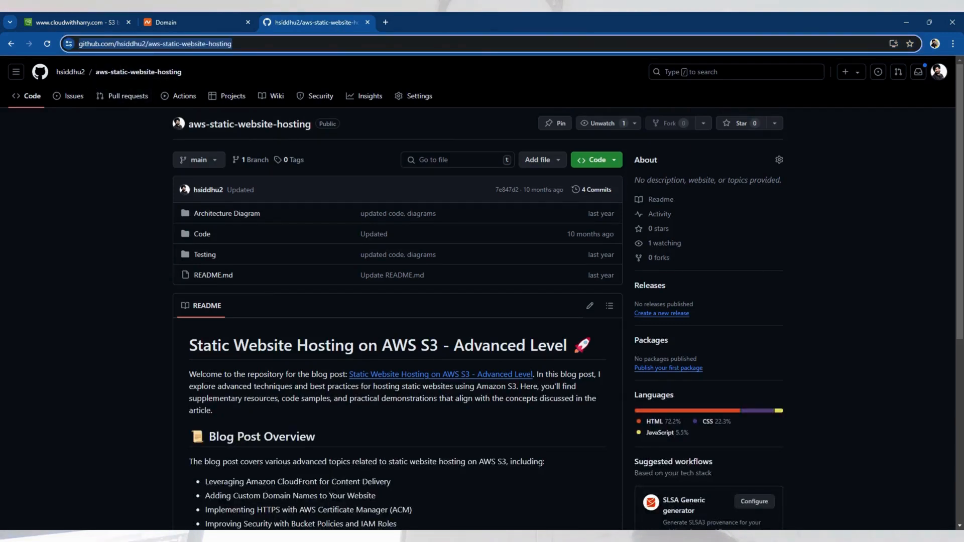
pyautogui.click(353, 256)
pyautogui.scroll(-4, 353, 256)
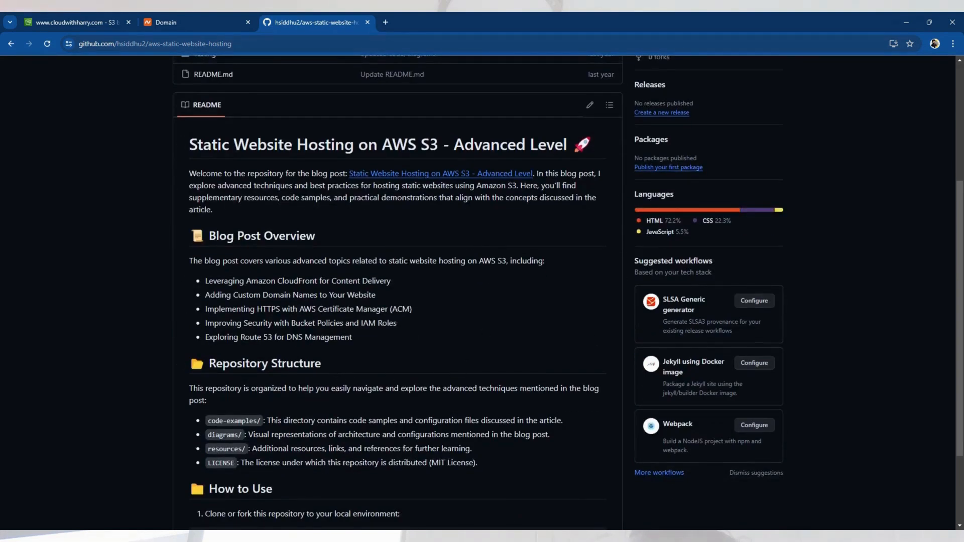
# Open the blog post linked in the README and examine the article down to its AWS console implementation steps.
pyautogui.keyDown('ctrl'); pyautogui.click(436, 180); pyautogui.keyUp('ctrl')
pyautogui.click(436, 22)
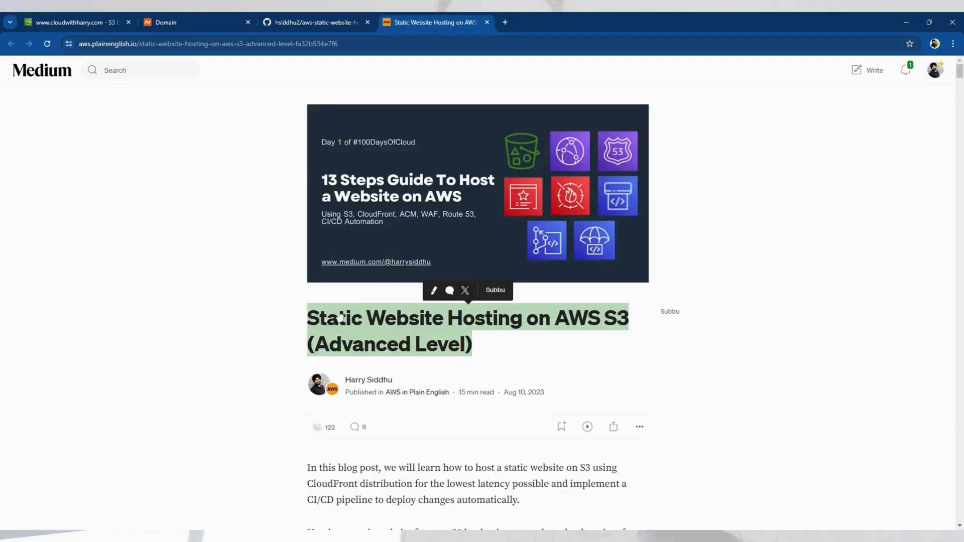
pyautogui.click(426, 348)
pyautogui.scroll(-7, 428, 352)
pyautogui.scroll(-10, 427, 348)
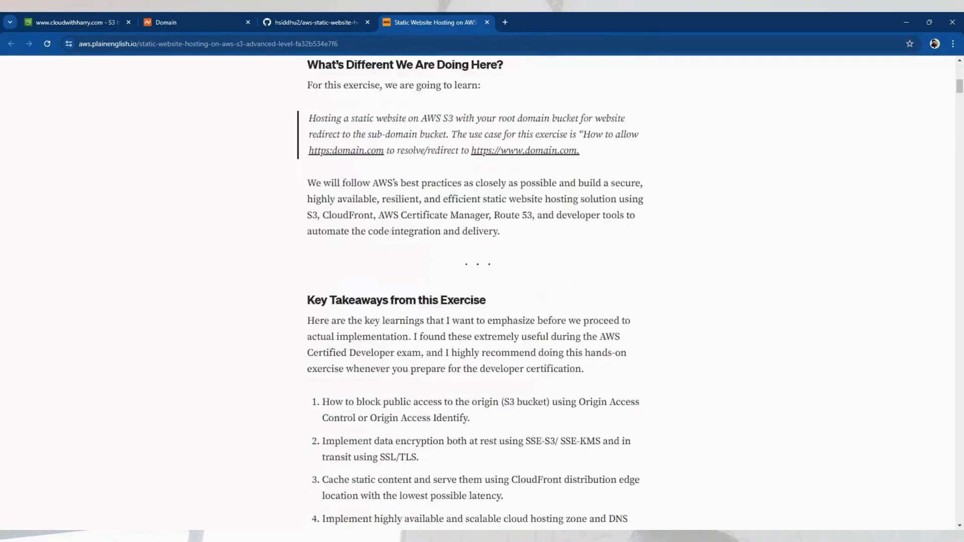
pyautogui.scroll(-9, 428, 348)
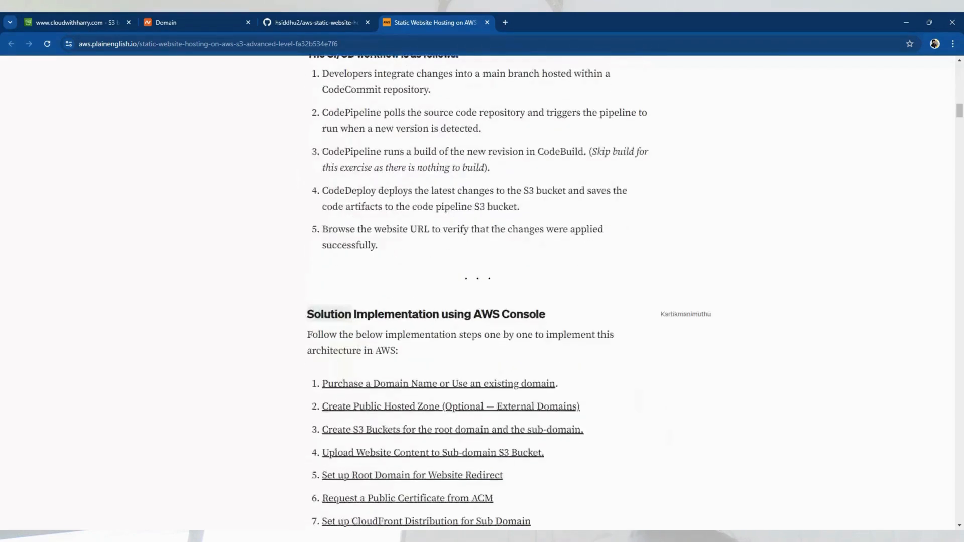
pyautogui.scroll(-3, 411, 251)
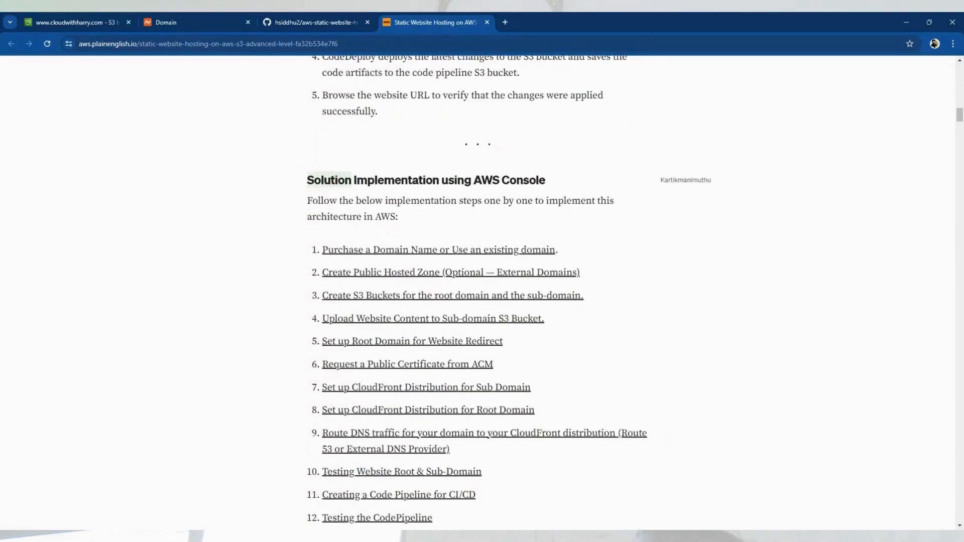
pyautogui.scroll(-1, 505, 264)
pyautogui.scroll(-3, 506, 265)
pyautogui.scroll(4, 394, 256)
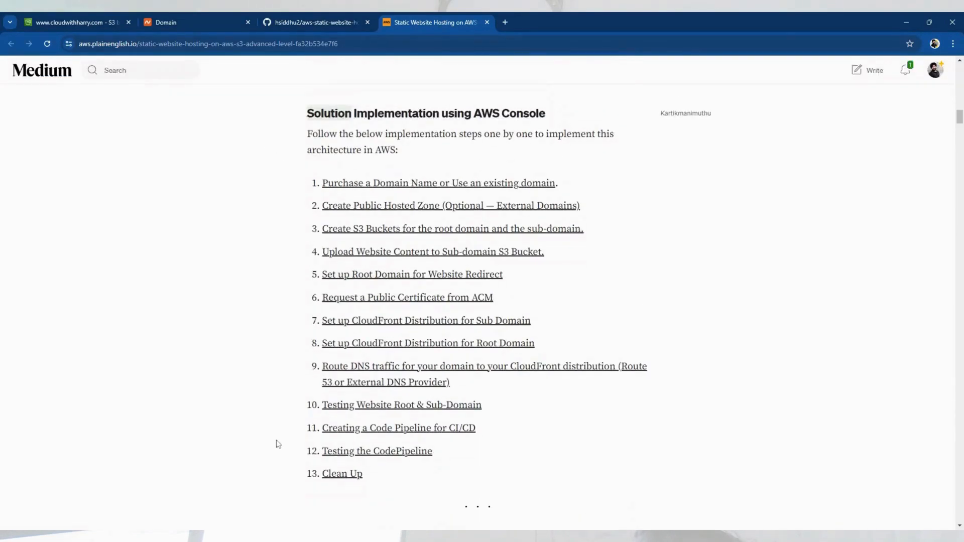
# Return to the aws-static-website-hosting repository and copy its HTTPS clone URL.
pyautogui.click(311, 23)
pyautogui.scroll(4, 448, 333)
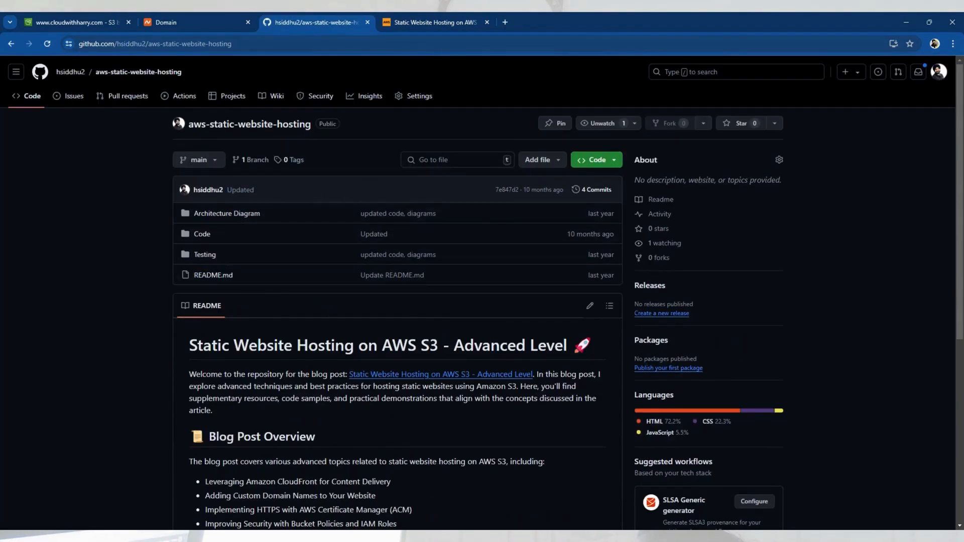
pyautogui.click(600, 159)
pyautogui.click(606, 248)
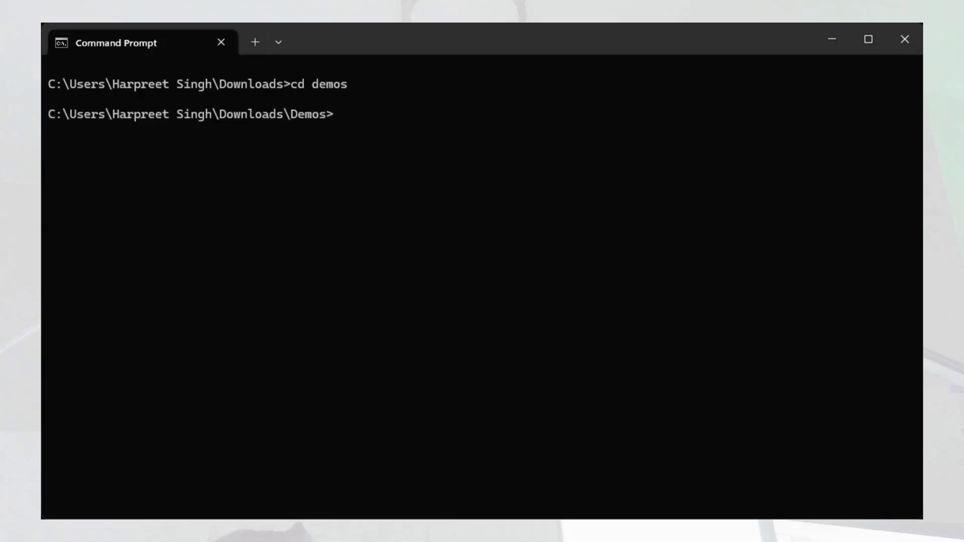
# In Command Prompt, clone the aws-static-website-hosting repository into the Demos folder with git clone.
pyautogui.write('git clone')
pyautogui.hotkey('ctrl', 'v')
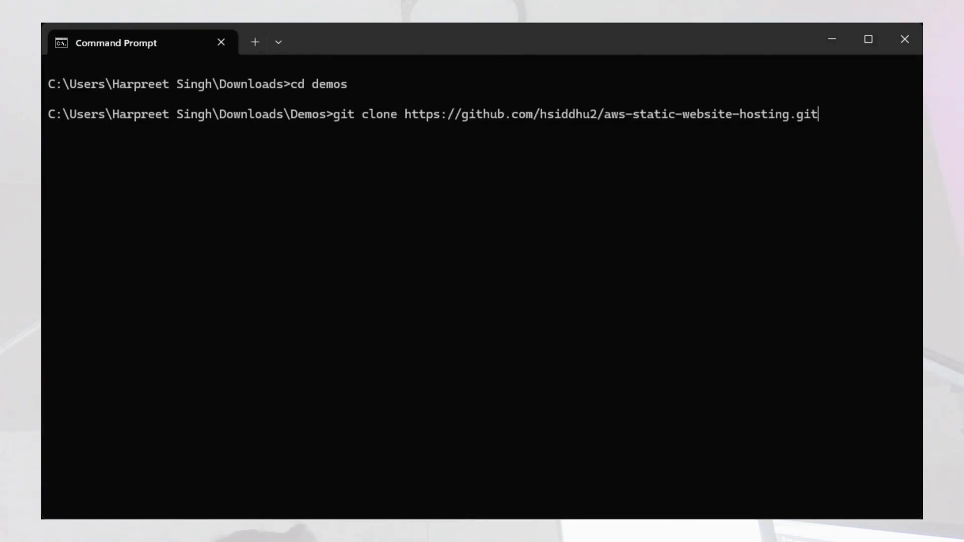
pyautogui.press('Return')
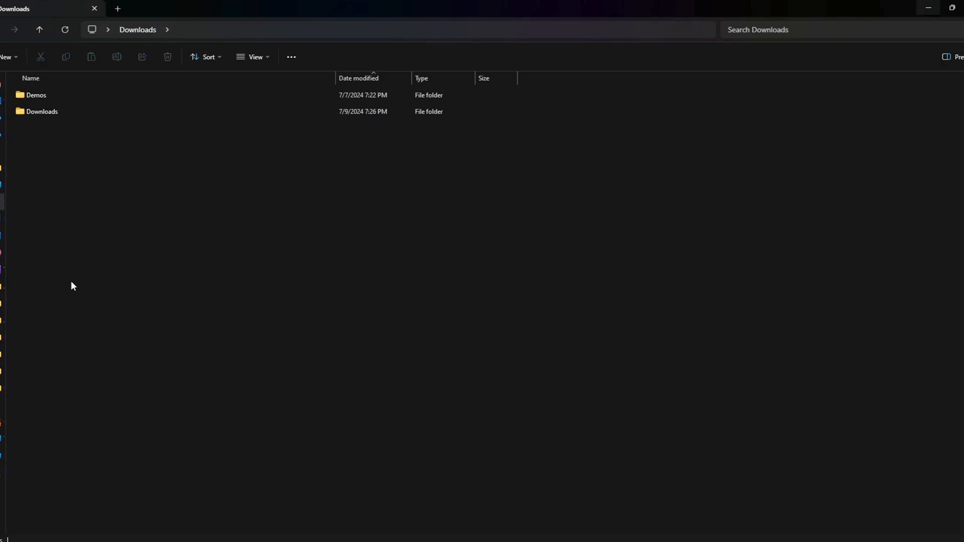
# Open the Code folder of the cloned aws-static-website-hosting repository inside Demos.
pyautogui.doubleClick(34, 96)
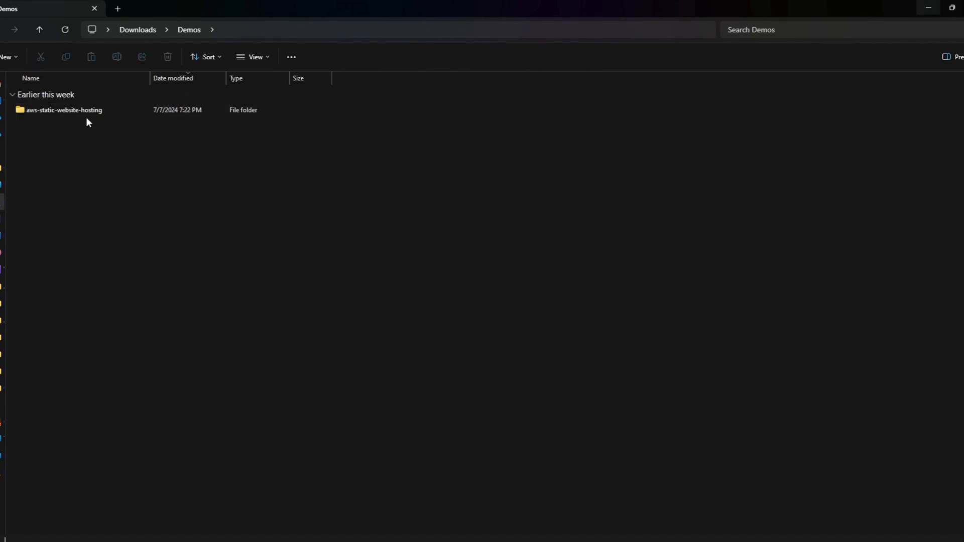
pyautogui.doubleClick(101, 110)
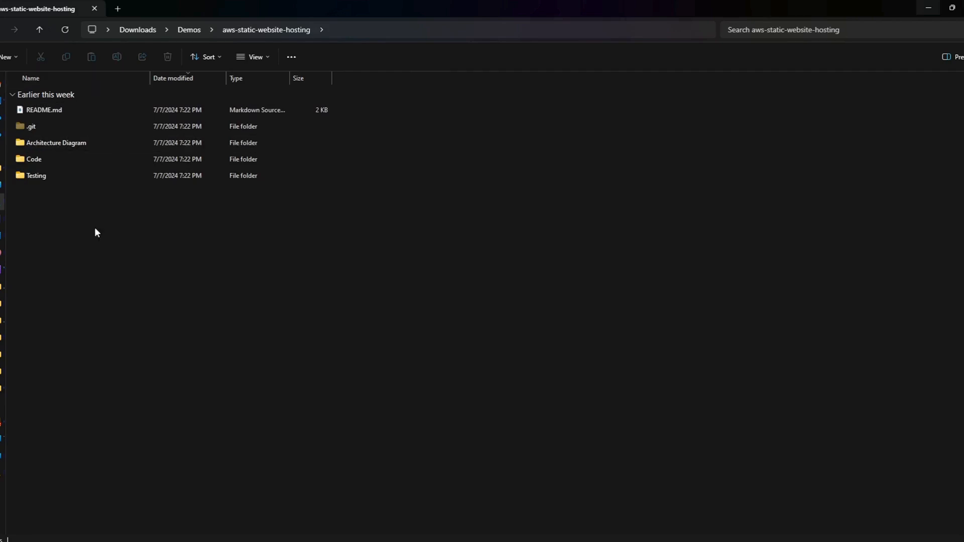
pyautogui.doubleClick(37, 159)
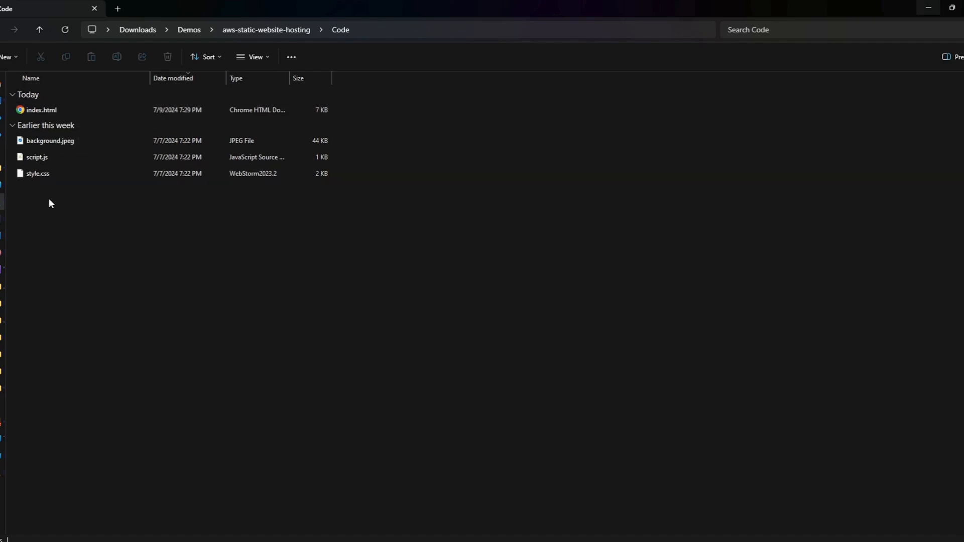
# Preview index.html in the browser, look through the whole page, and return to the Code folder.
pyautogui.doubleClick(46, 113)
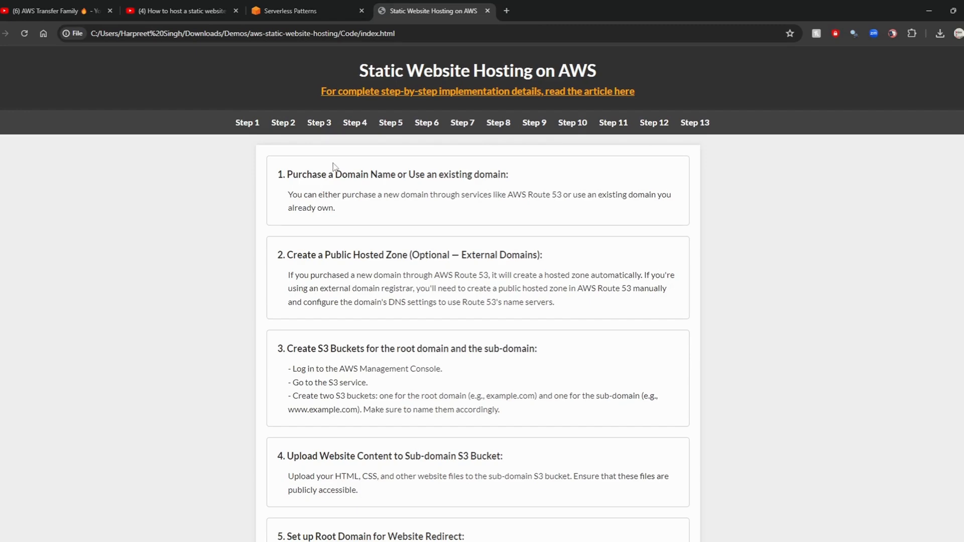
pyautogui.scroll(-20, 396, 266)
pyautogui.scroll(6, 407, 336)
pyautogui.scroll(15, 408, 336)
pyautogui.moveTo(362, 525)
pyautogui.click(369, 470)
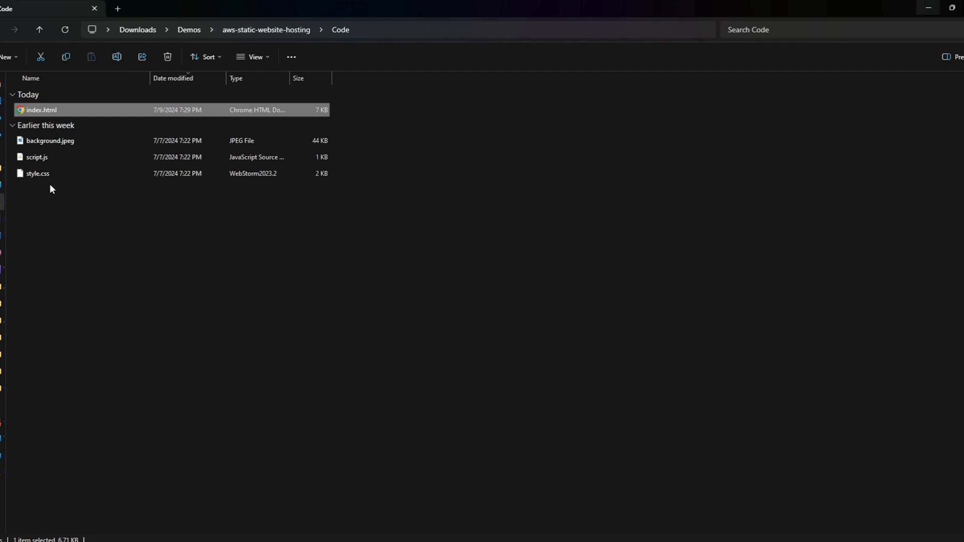
pyautogui.click(53, 204)
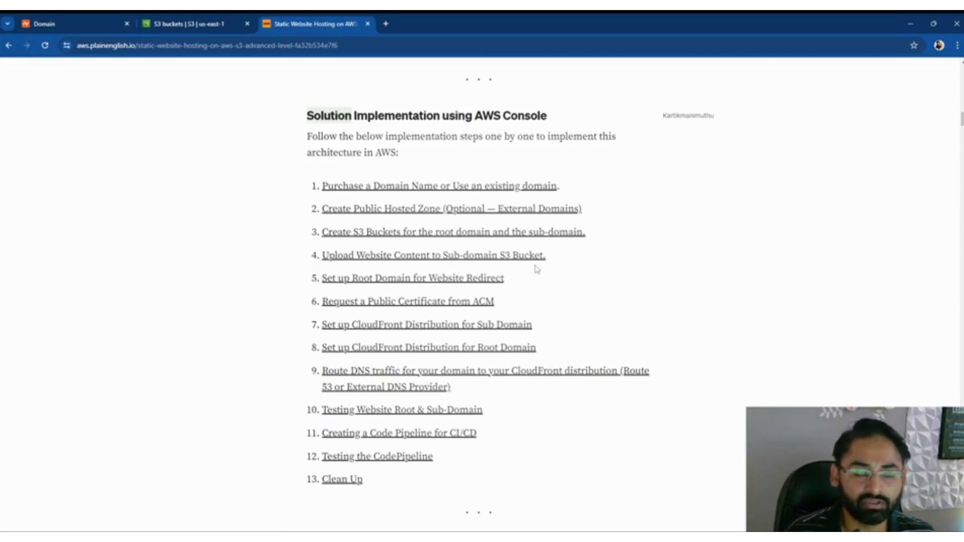
pyautogui.click(205, 23)
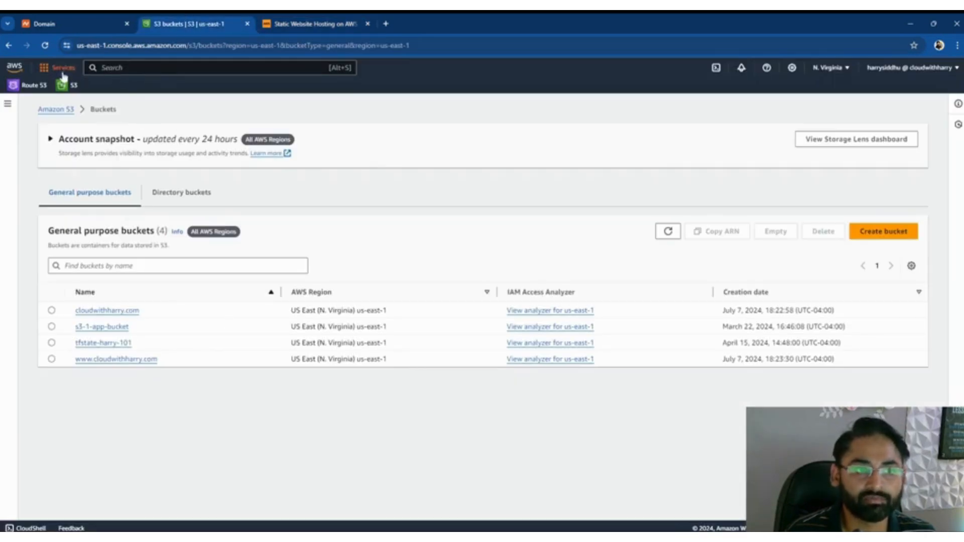
pyautogui.click(45, 46)
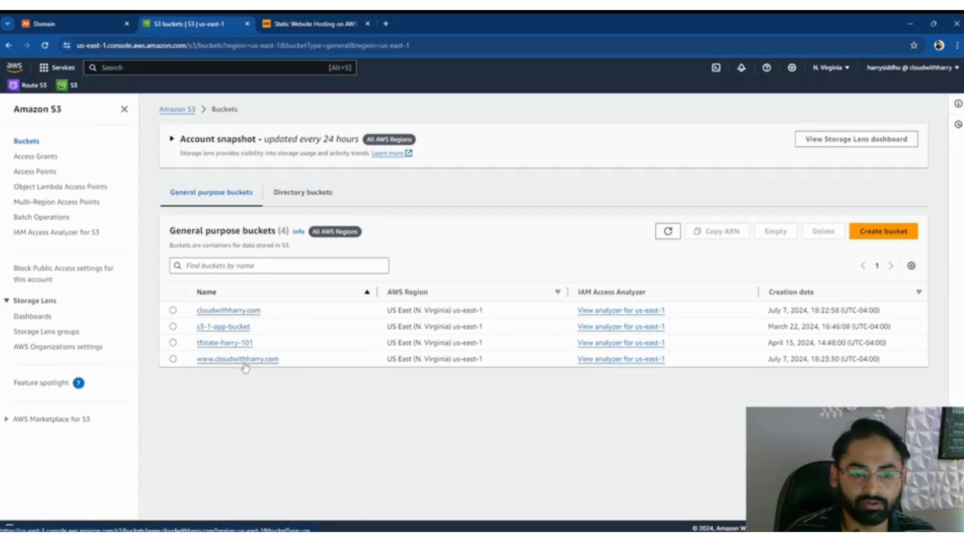
pyautogui.click(311, 23)
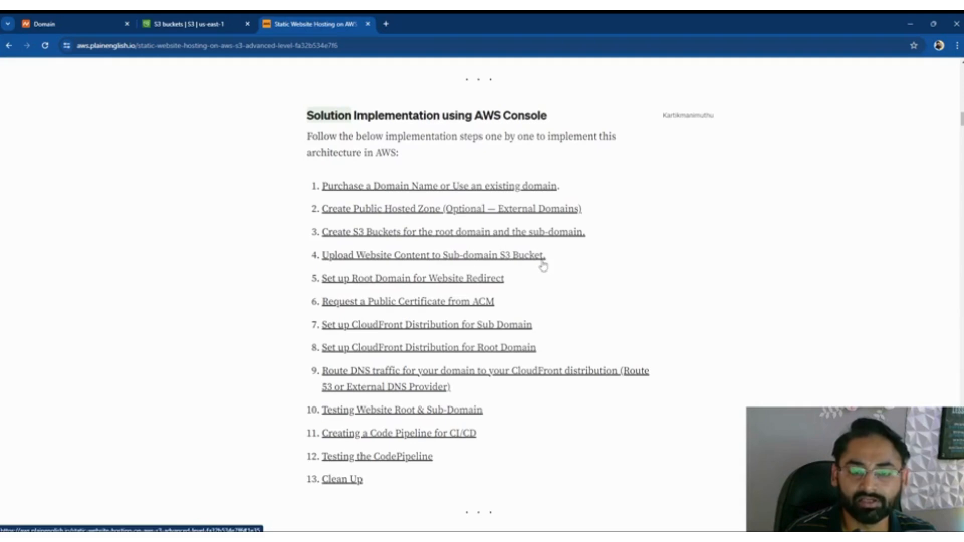
pyautogui.click(190, 24)
pyautogui.click(238, 359)
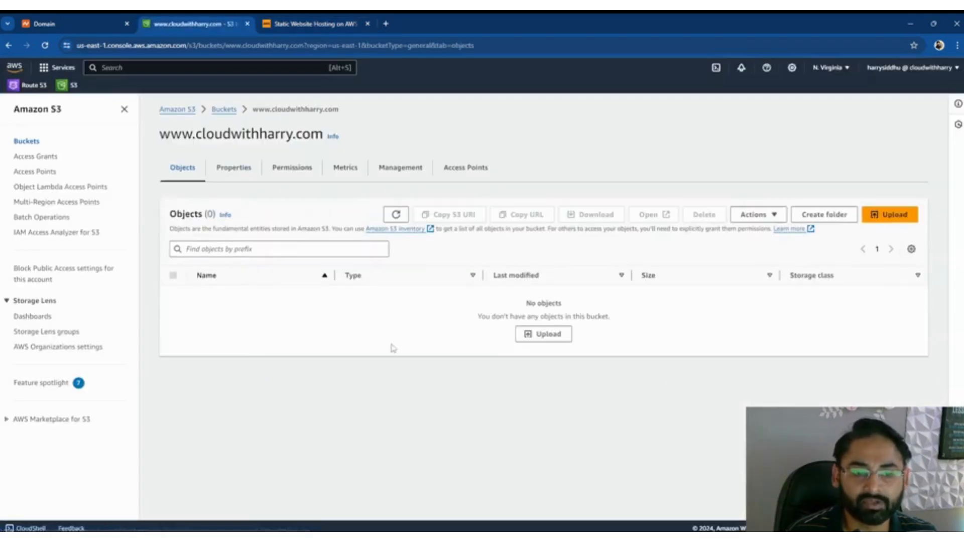
# Start an upload to the bucket and add index.html, background.jpeg, script.js and style.css from the cloned repository's Code folder.
pyautogui.click(559, 338)
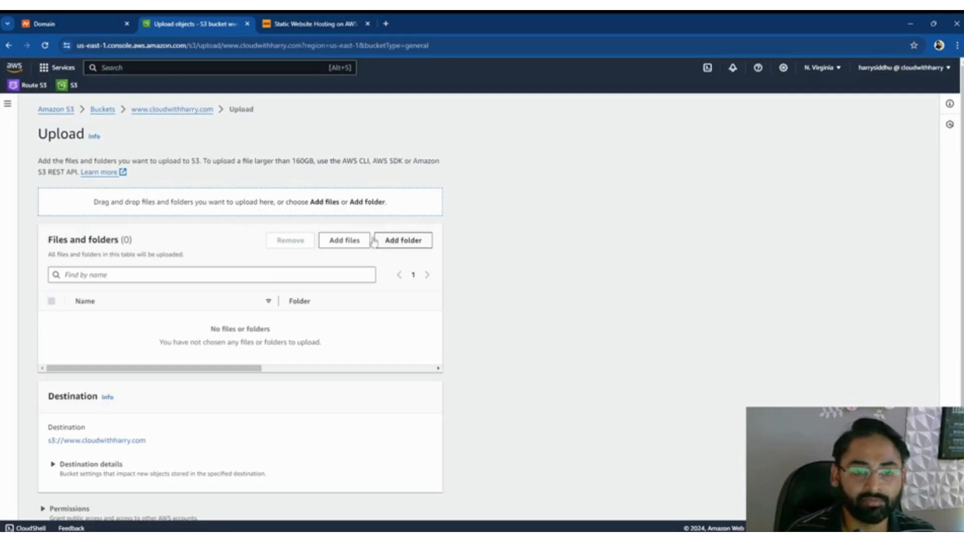
pyautogui.click(340, 243)
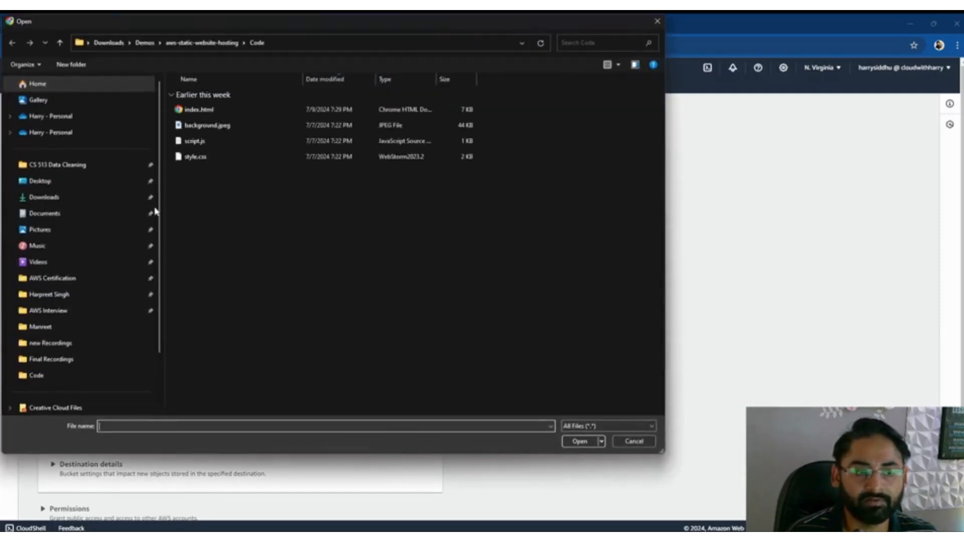
pyautogui.click(90, 197)
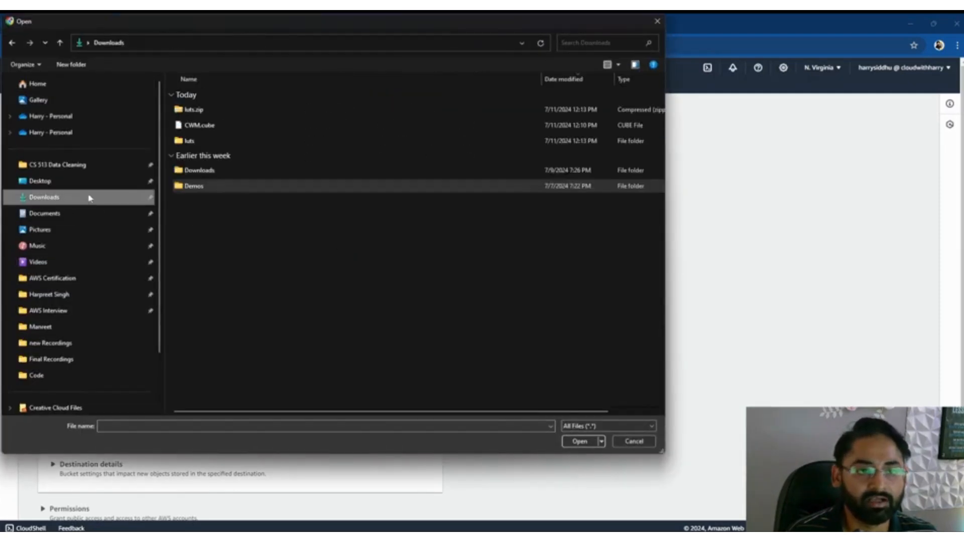
pyautogui.doubleClick(198, 185)
pyautogui.doubleClick(204, 110)
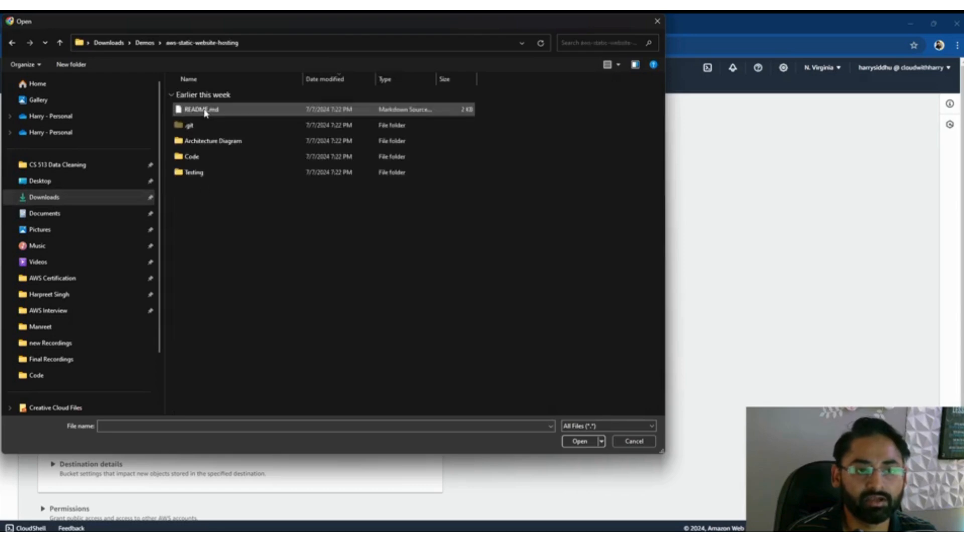
pyautogui.click(193, 162)
pyautogui.doubleClick(193, 162)
pyautogui.click(189, 111)
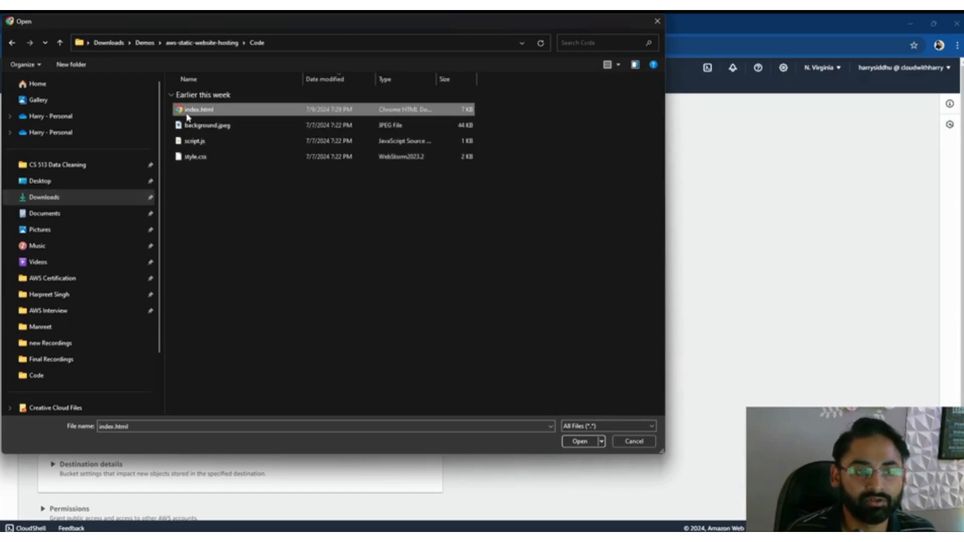
pyautogui.keyDown('ctrl'); pyautogui.click(186, 126); pyautogui.keyUp('ctrl')
pyautogui.keyDown('ctrl'); pyautogui.click(194, 141); pyautogui.keyUp('ctrl')
pyautogui.keyDown('ctrl'); pyautogui.click(195, 157); pyautogui.keyUp('ctrl')
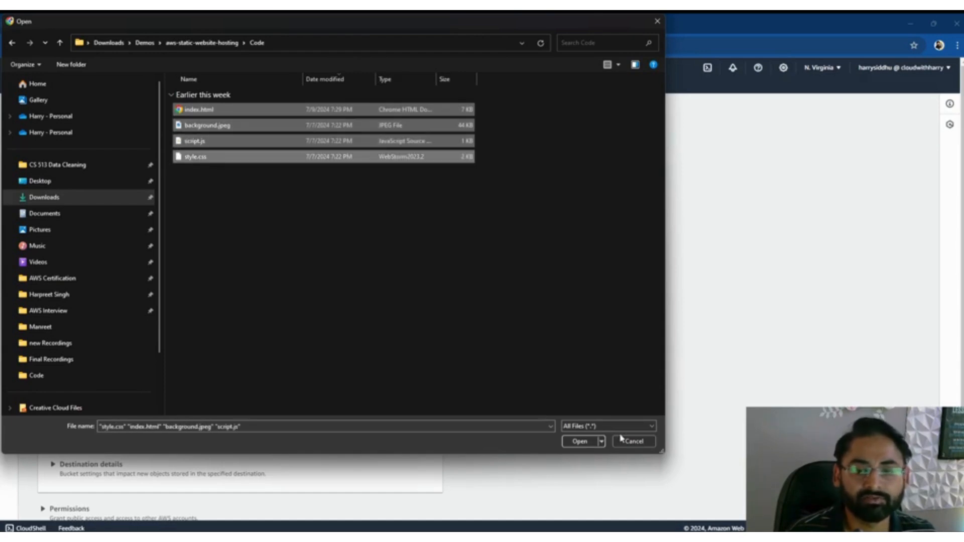
pyautogui.click(576, 440)
pyautogui.scroll(-2, 208, 340)
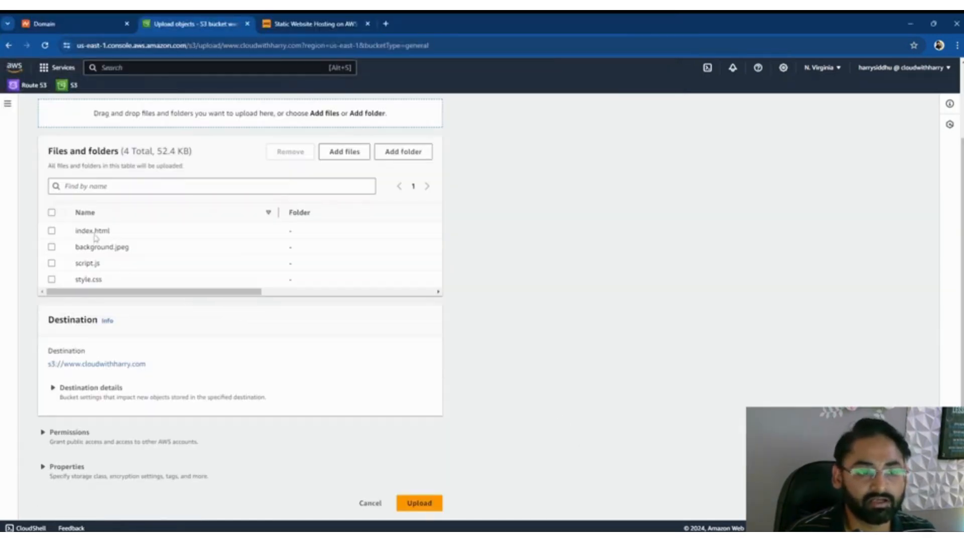
pyautogui.click(420, 503)
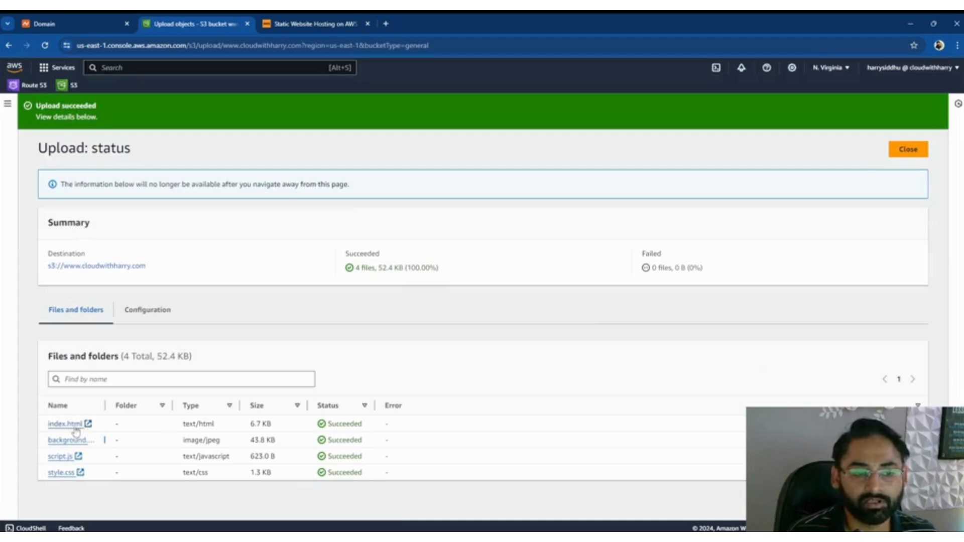
pyautogui.click(914, 153)
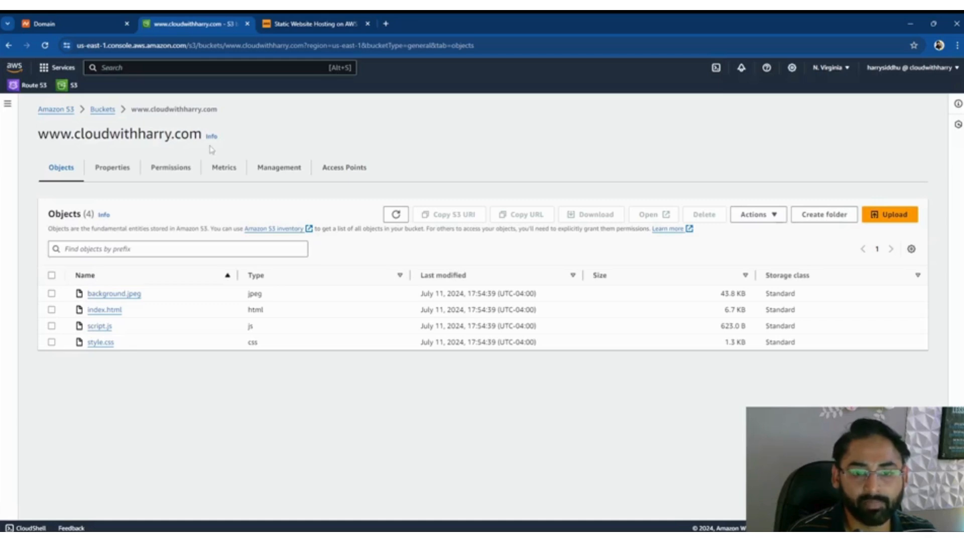
# Go back to the S3 bucket list and check the article's step on setting up the root domain redirect.
pyautogui.click(103, 110)
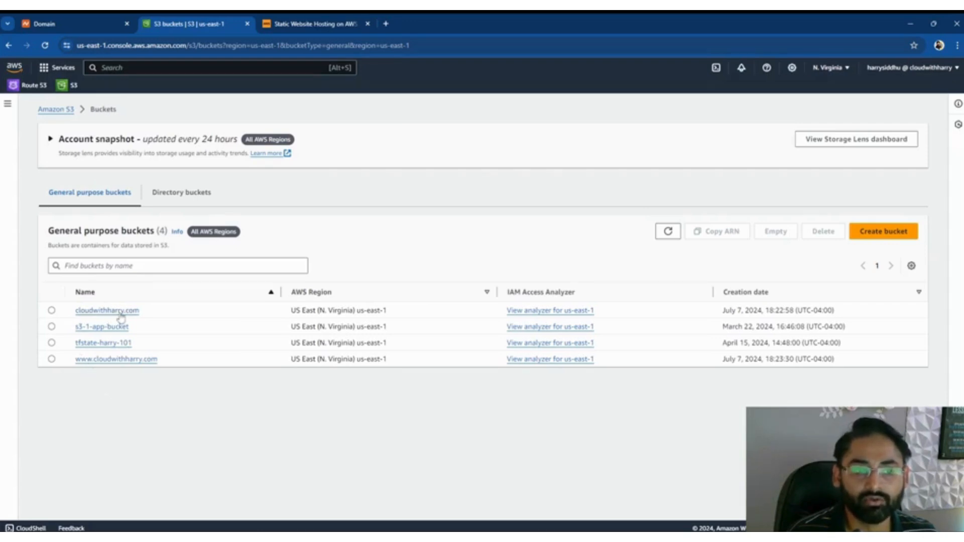
pyautogui.click(294, 26)
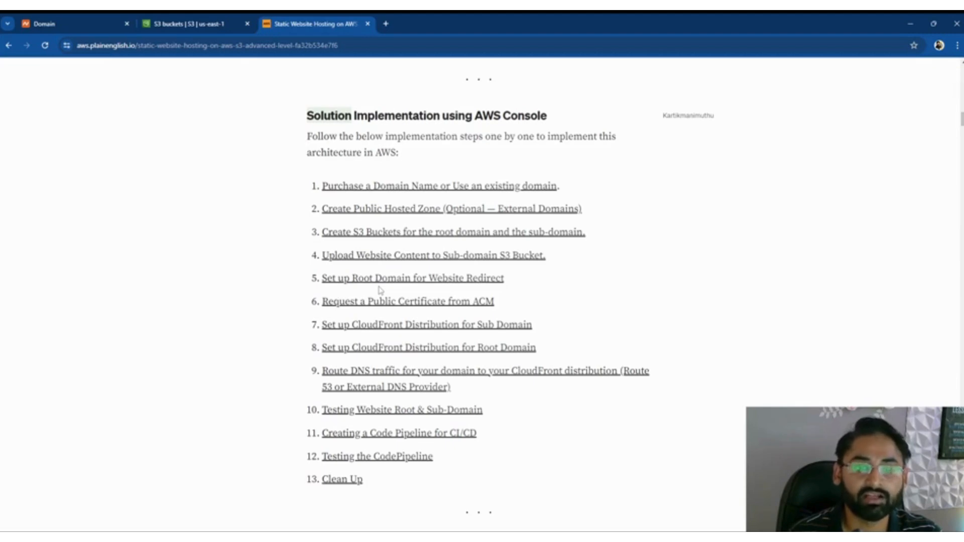
pyautogui.click(216, 31)
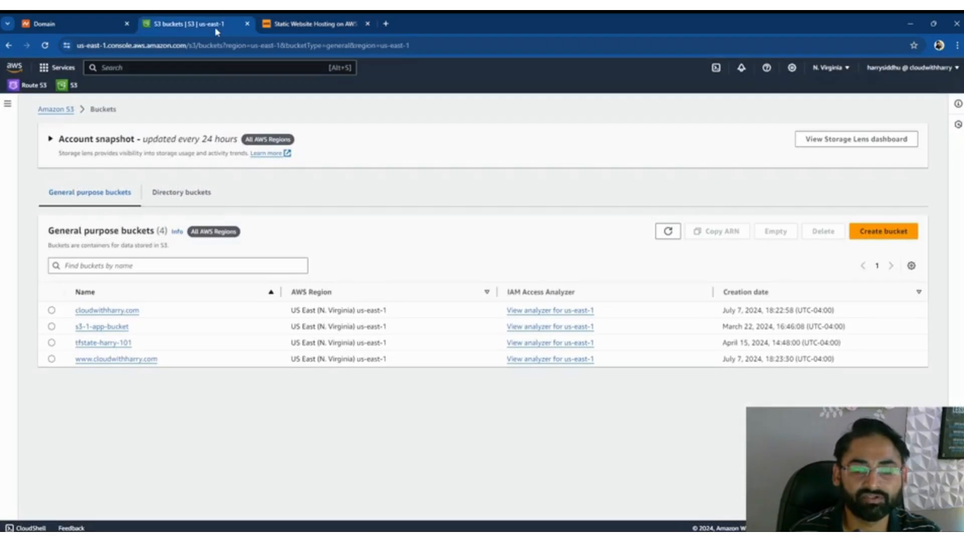
# Open the static website hosting settings of the cloudwithharry.com bucket for editing.
pyautogui.click(106, 310)
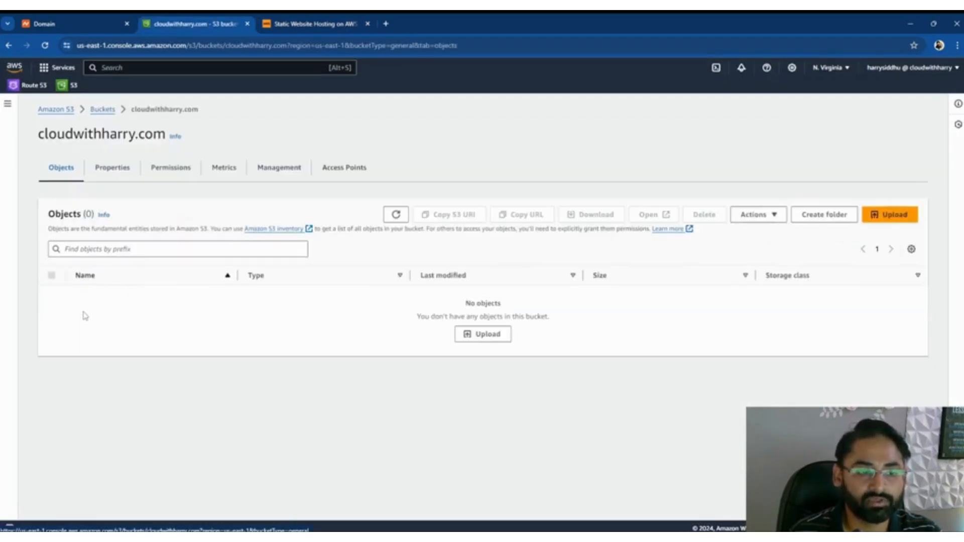
pyautogui.click(114, 167)
pyautogui.scroll(-15, 202, 365)
pyautogui.scroll(-7, 201, 365)
pyautogui.moveTo(48, 431); pyautogui.dragTo(156, 441)
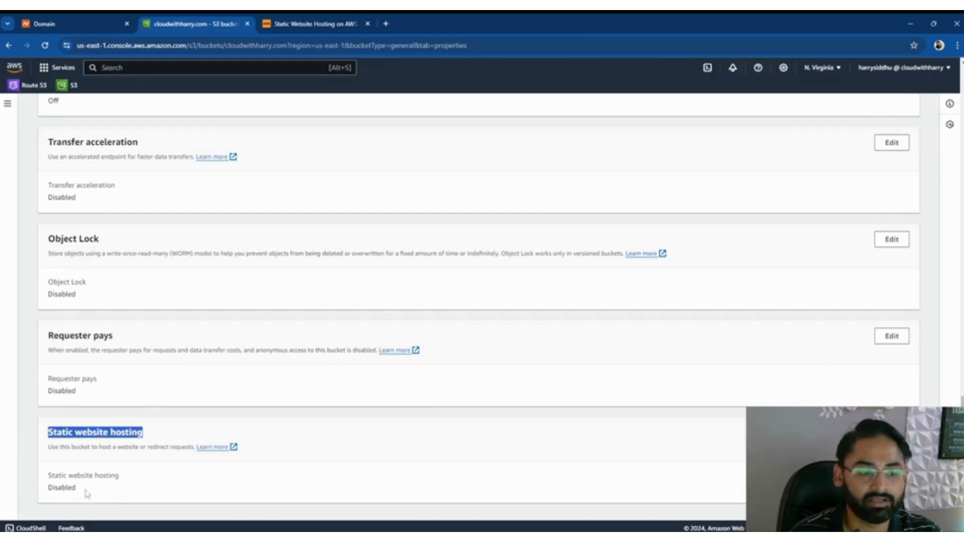
pyautogui.doubleClick(68, 488)
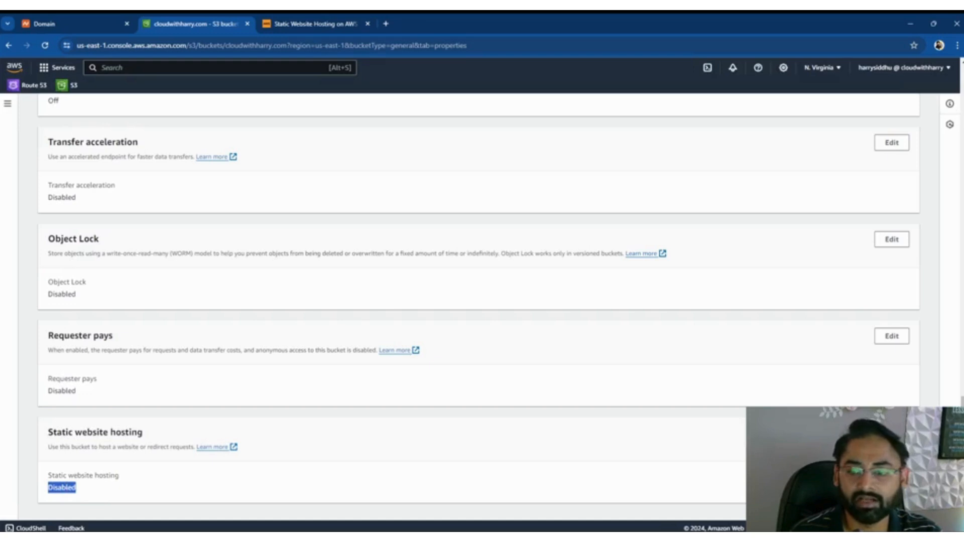
pyautogui.click(891, 432)
# Enable static website hosting for the root domain bucket with the hosting type Redirect requests for an object.
pyautogui.click(61, 230)
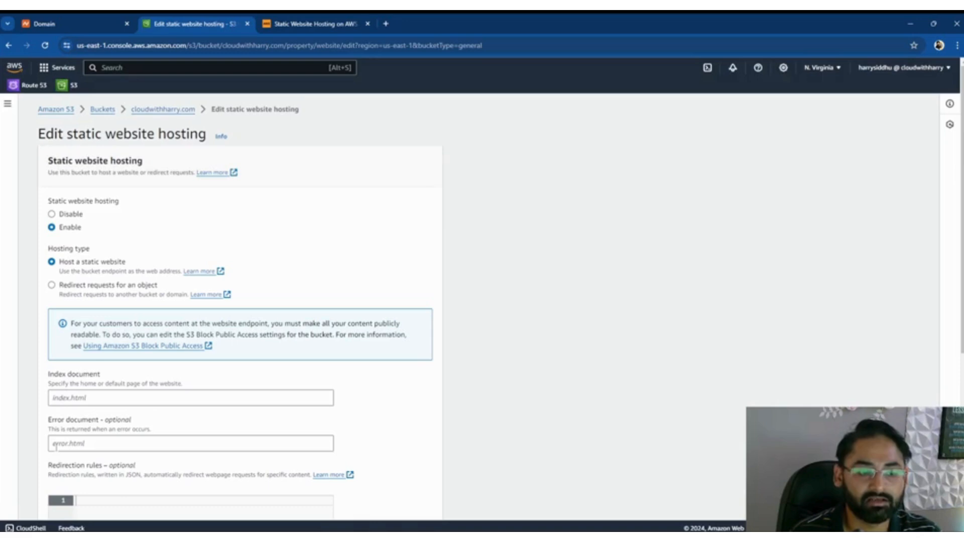
pyautogui.moveTo(131, 420); pyautogui.dragTo(45, 421)
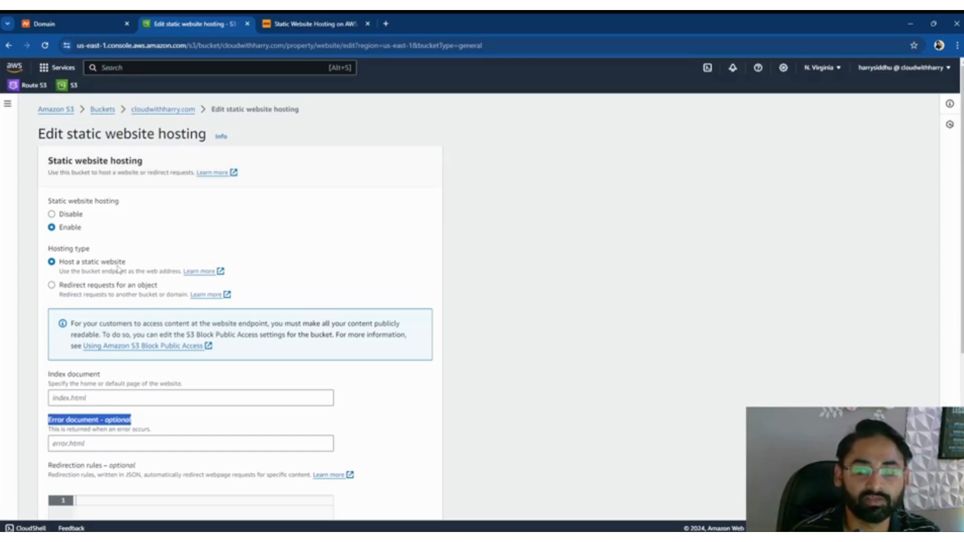
pyautogui.click(51, 285)
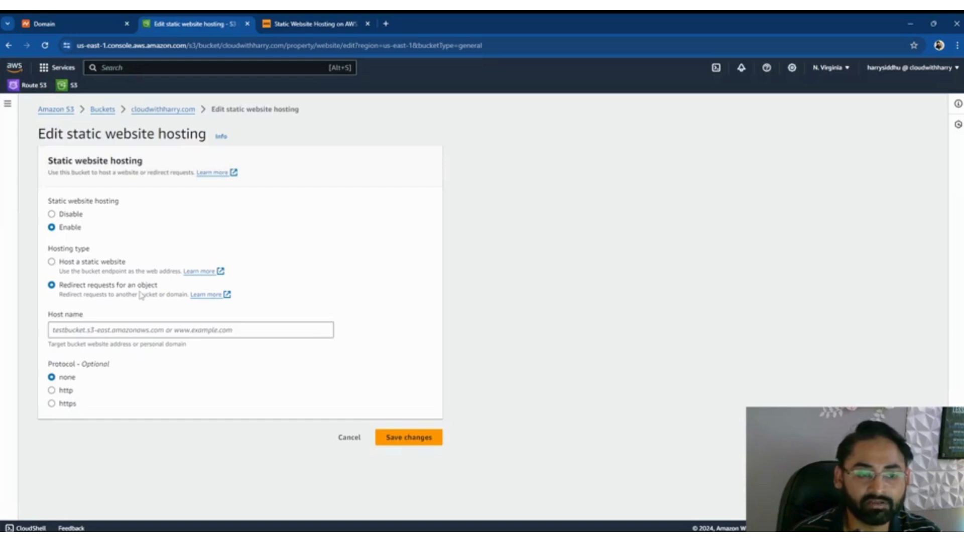
pyautogui.click(142, 335)
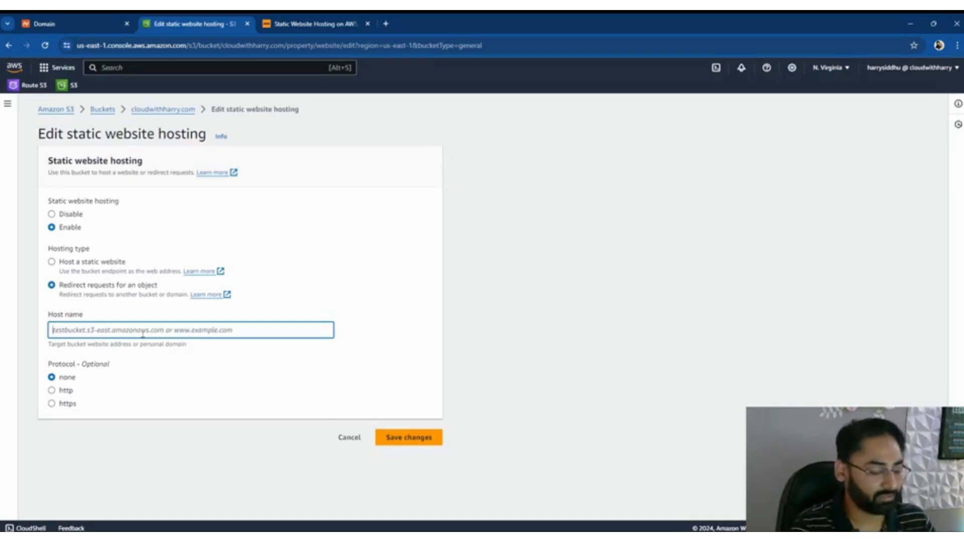
pyautogui.write('www')
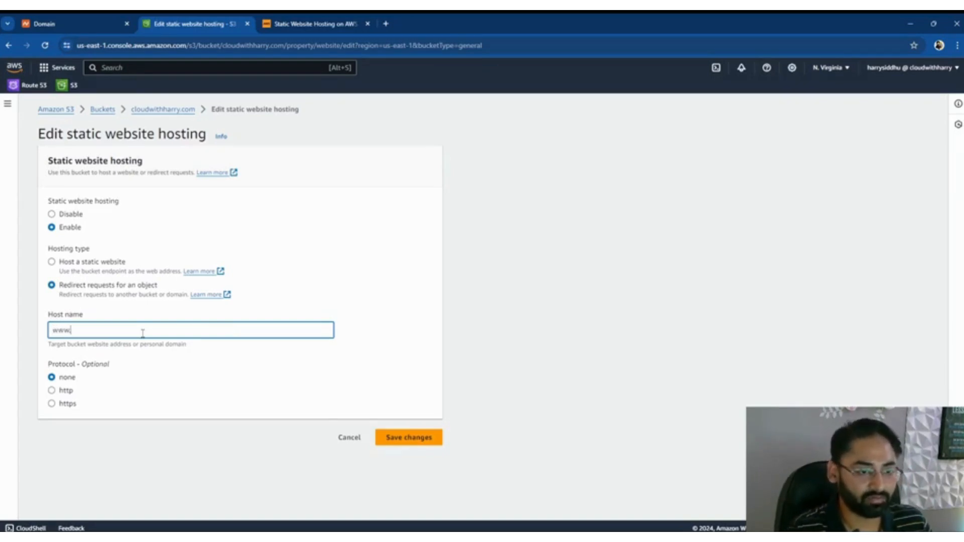
pyautogui.write('.cloudwithharry.com')
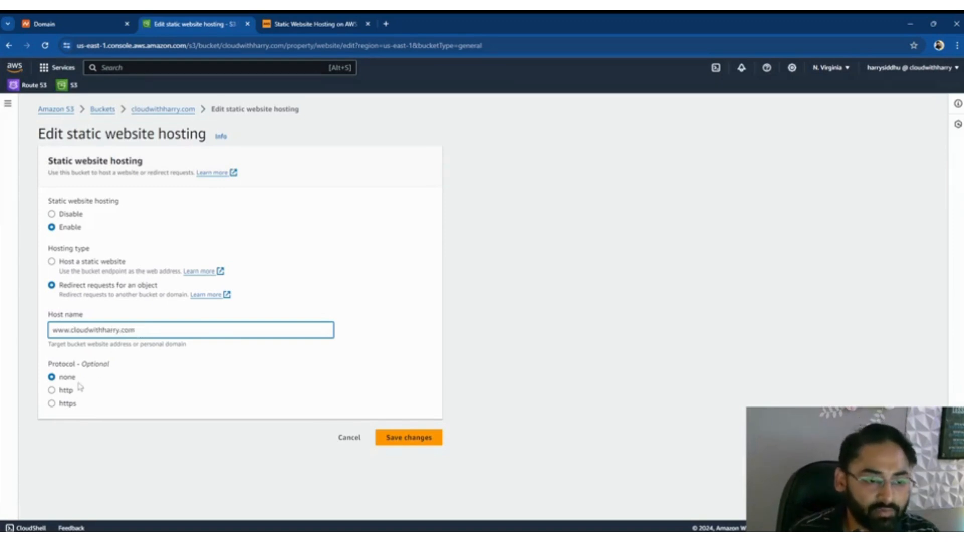
pyautogui.click(51, 403)
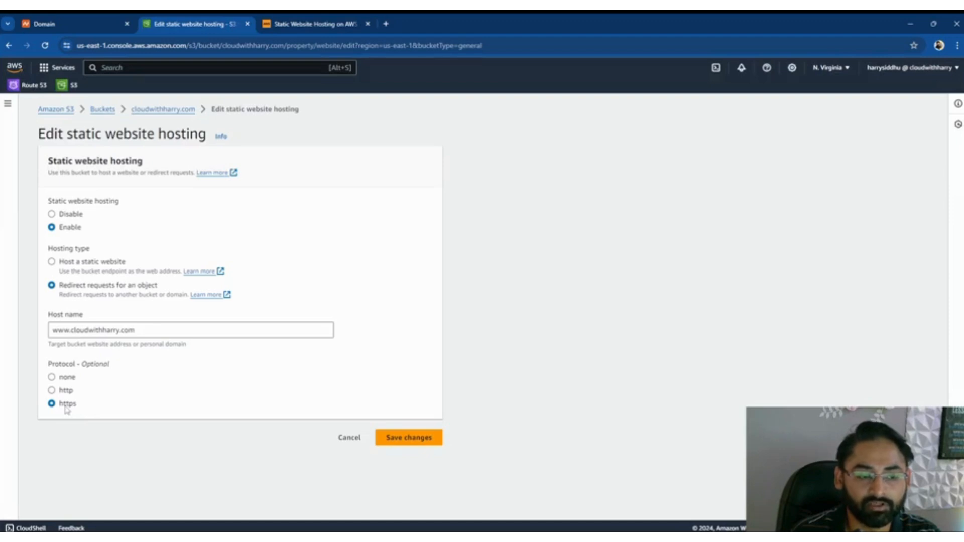
pyautogui.click(409, 437)
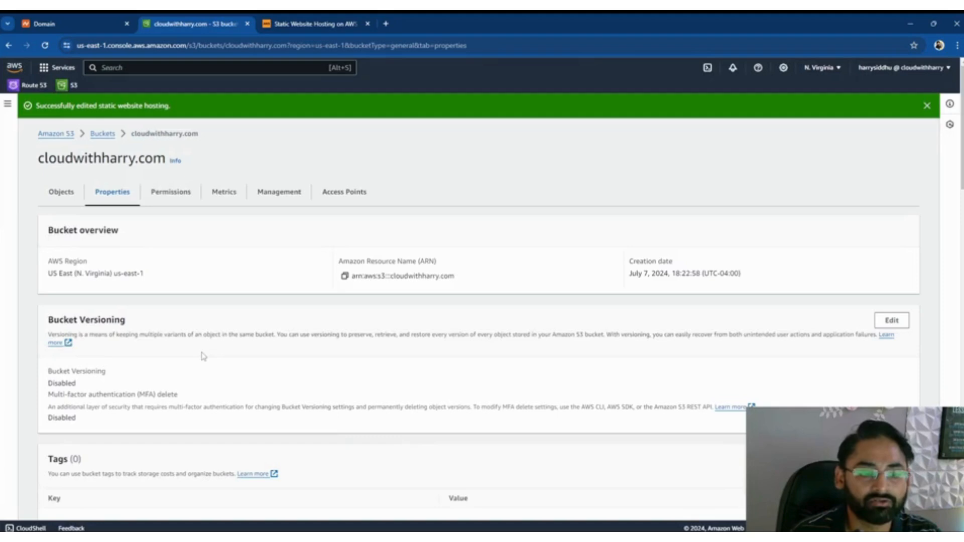
# Open the website endpoint of the cloudwithharry.com bucket in a new tab and return to the bucket page.
pyautogui.scroll(-20, 203, 356)
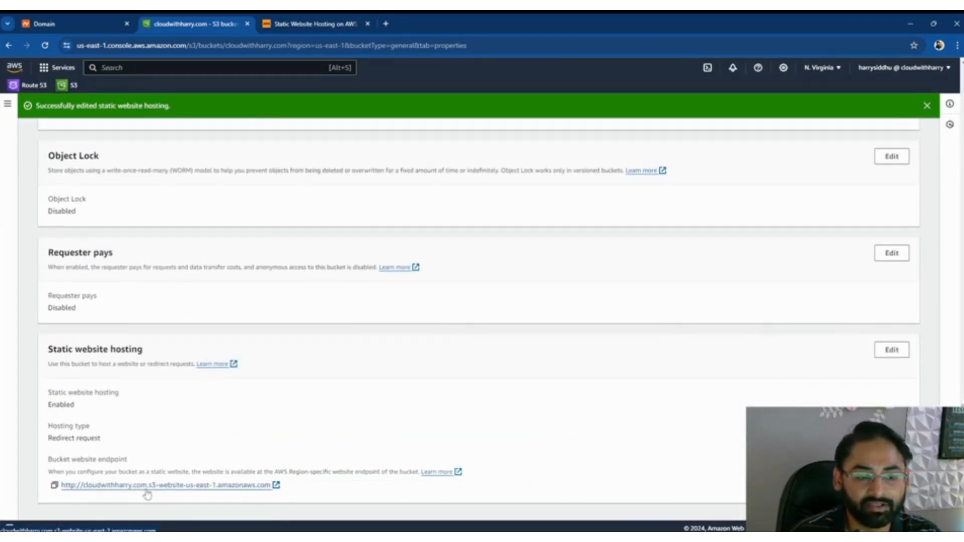
pyautogui.click(272, 486)
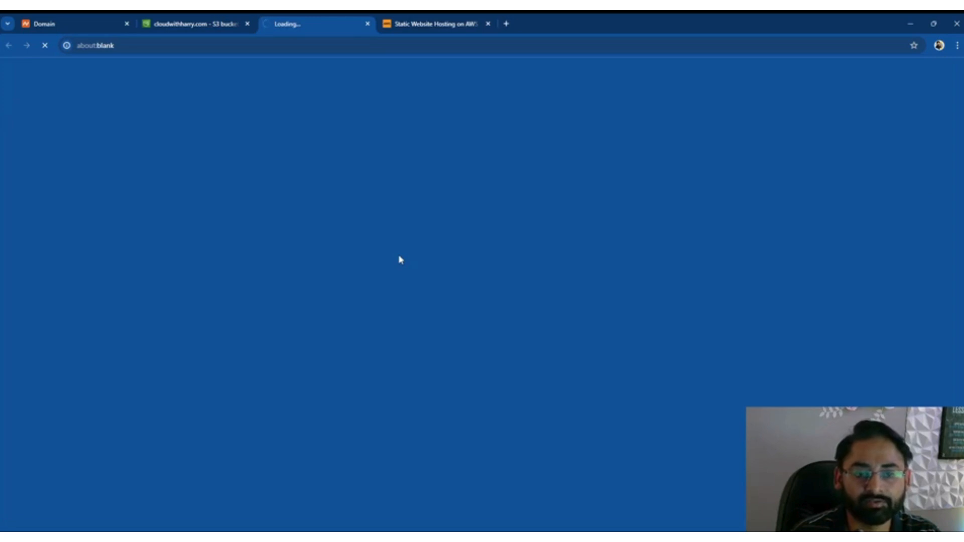
pyautogui.click(204, 25)
# Review the cloudwithharry.com bucket's block public access and bucket policy permissions.
pyautogui.click(181, 194)
pyautogui.scroll(-3, 180, 211)
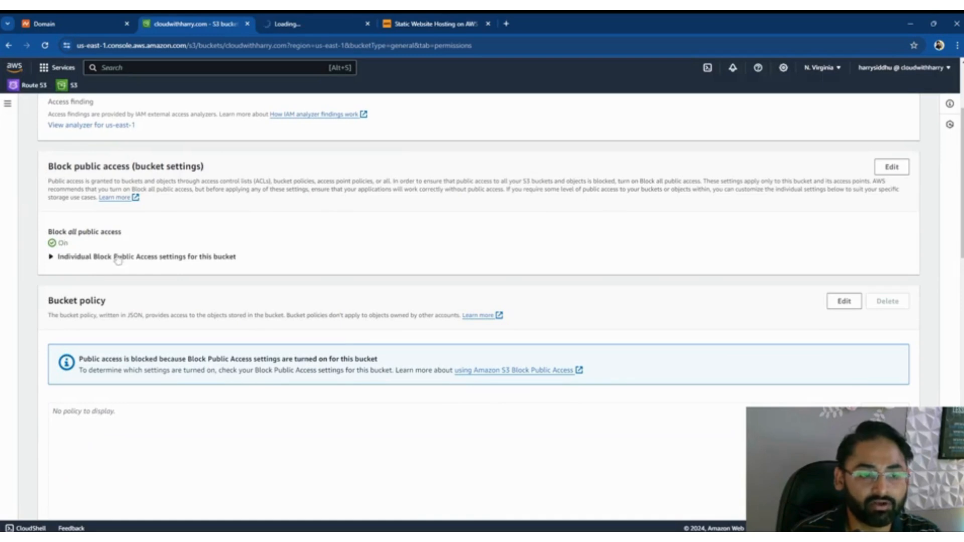
pyautogui.scroll(-2, 230, 290)
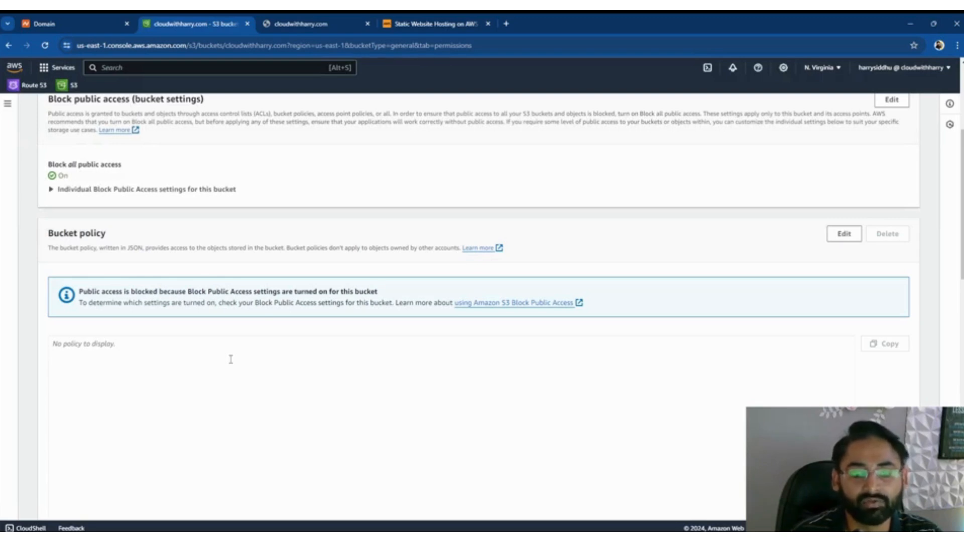
pyautogui.scroll(4, 230, 359)
# Look through the bucket's properties again and return to the article's list of implementation steps.
pyautogui.click(120, 176)
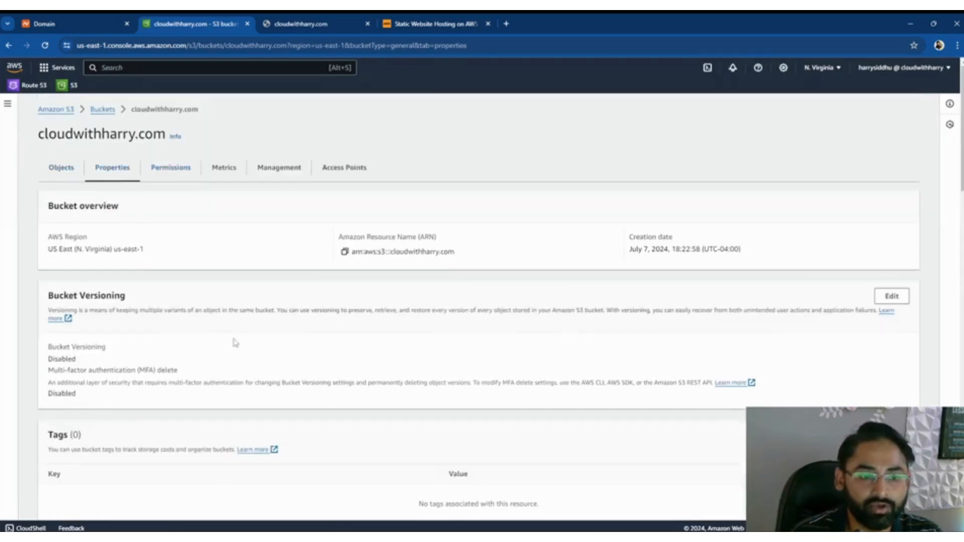
pyautogui.scroll(-6, 236, 342)
pyautogui.scroll(-5, 240, 344)
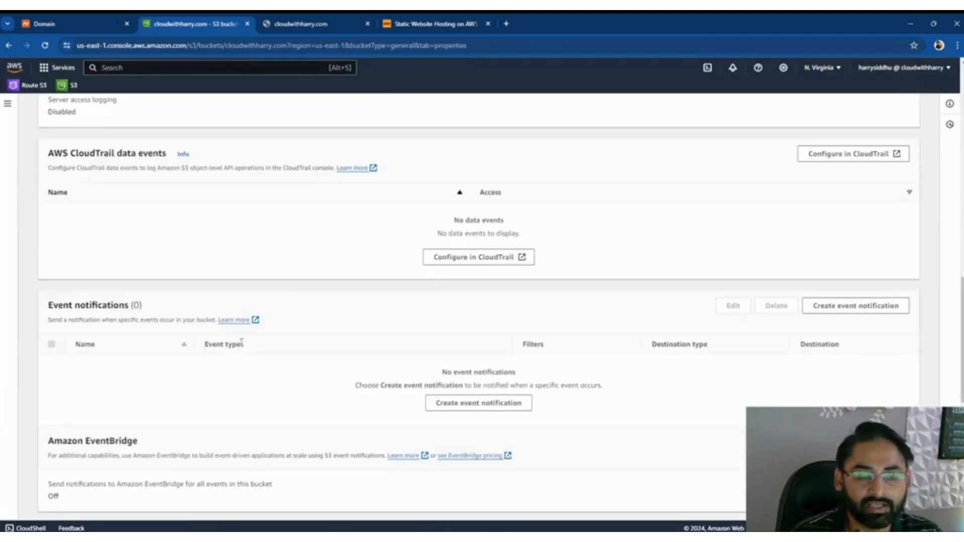
pyautogui.click(417, 26)
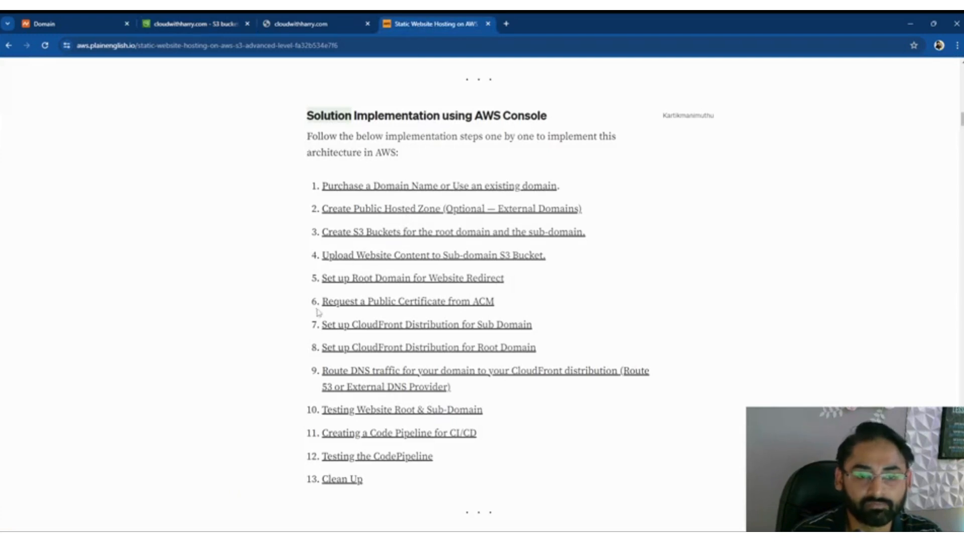